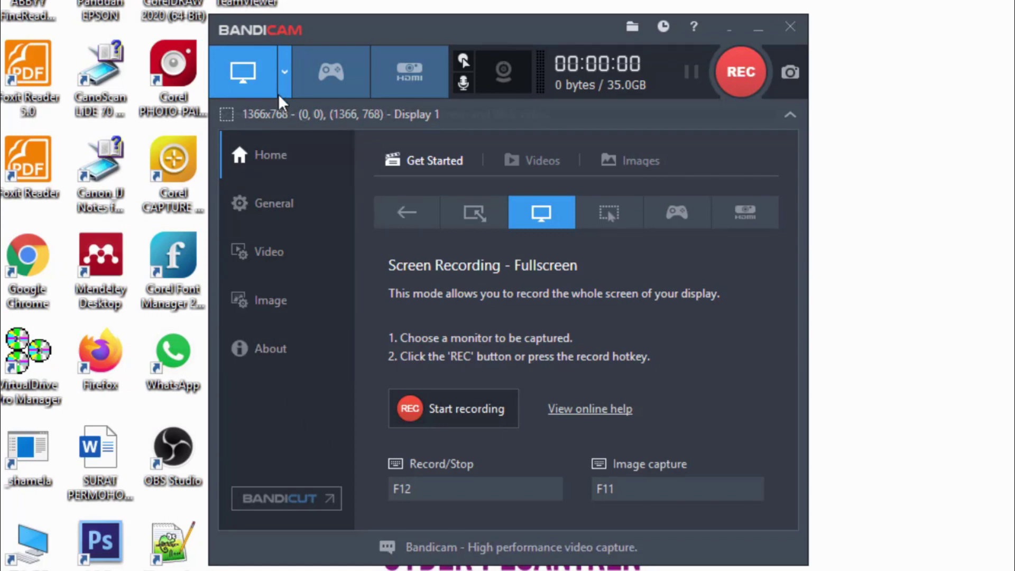
# Set the screen recording mode to a 640x360 (16:9) rectangle on the screen.
pyautogui.click(284, 74)
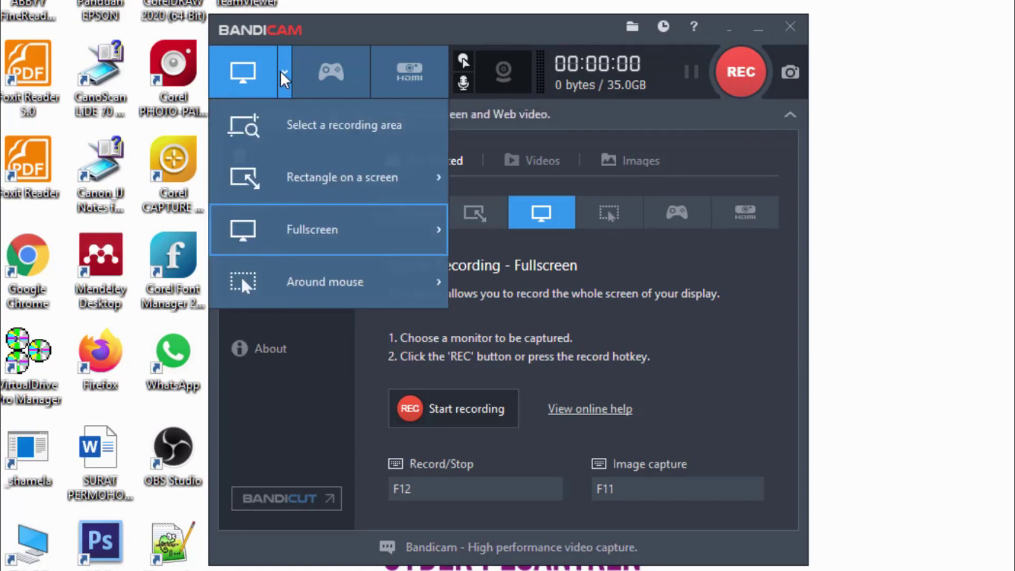
pyautogui.moveTo(296, 218)
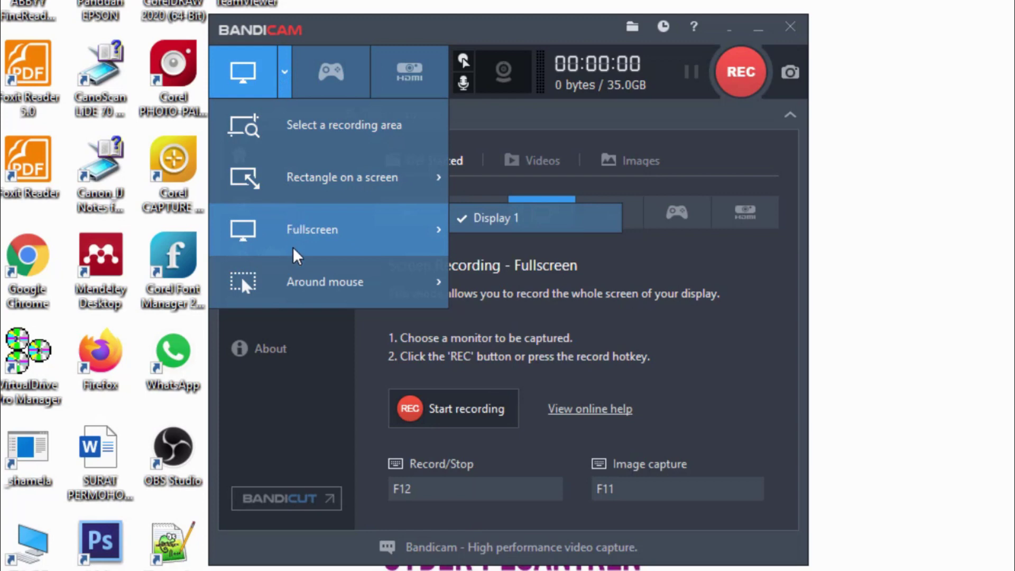
pyautogui.moveTo(296, 283)
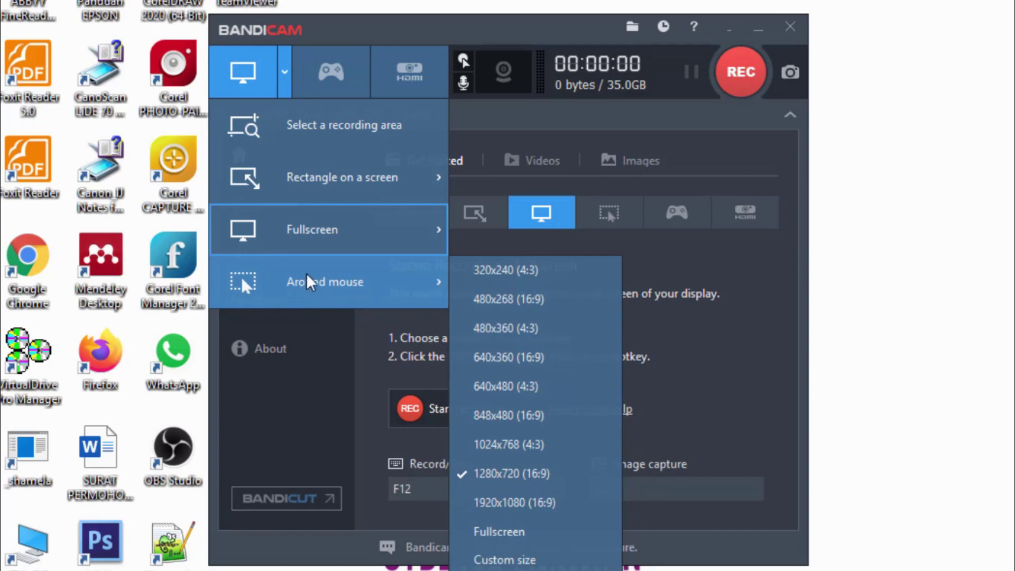
pyautogui.moveTo(323, 199)
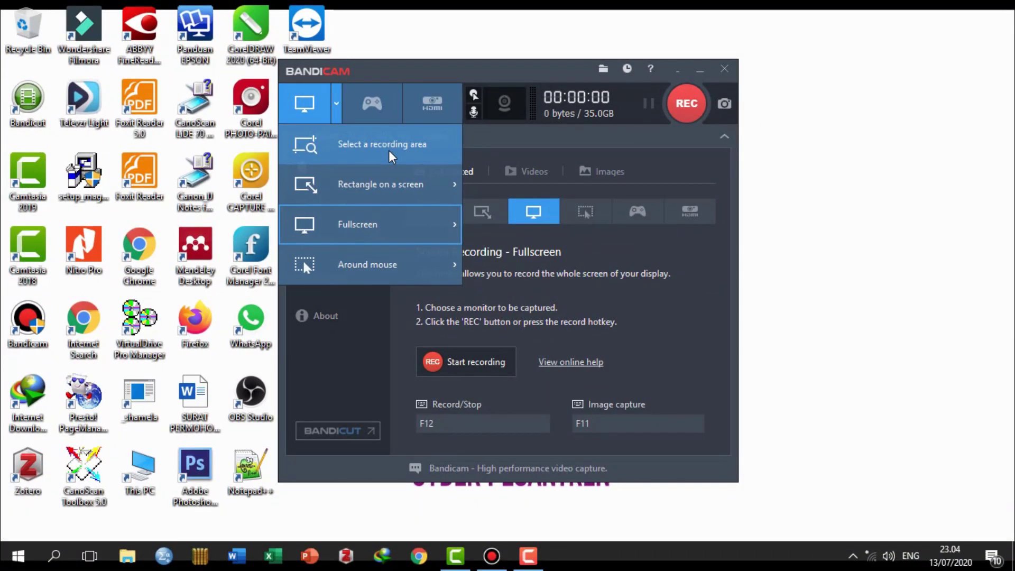
pyautogui.moveTo(390, 180)
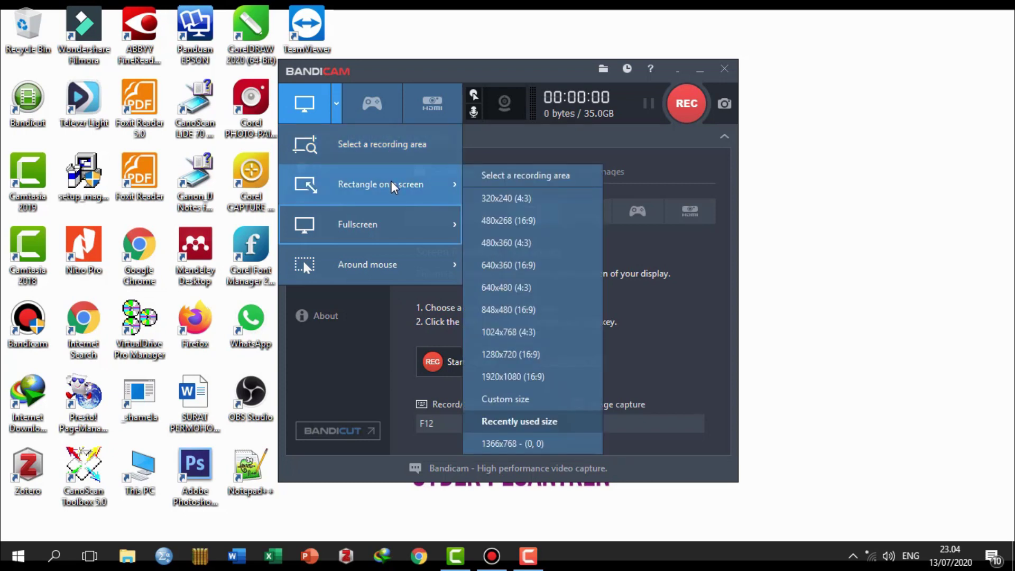
pyautogui.click(508, 264)
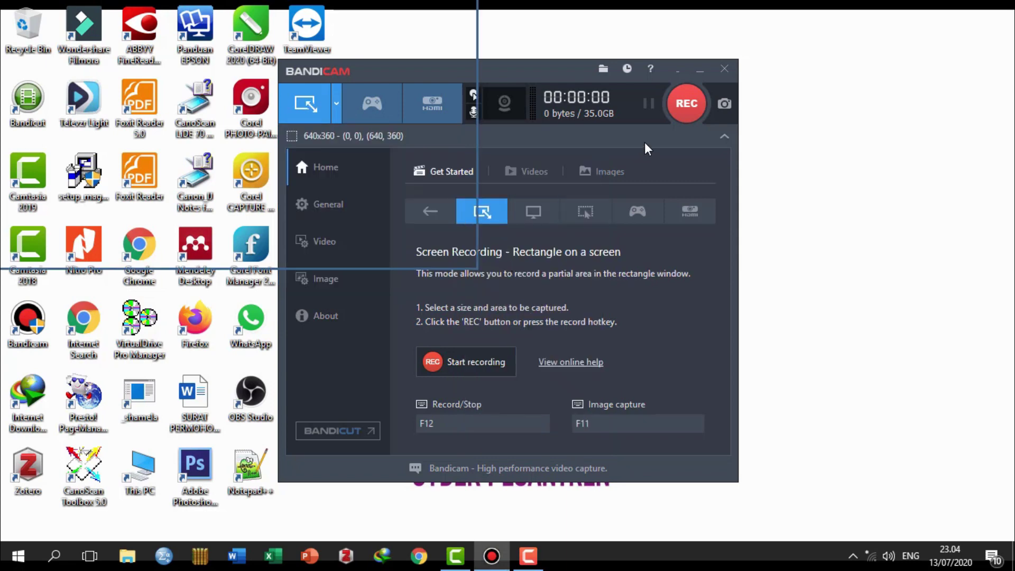
# Minimize the recorder, enlarge the recording rectangle to about 942x703, and restore the recorder window.
pyautogui.click(699, 69)
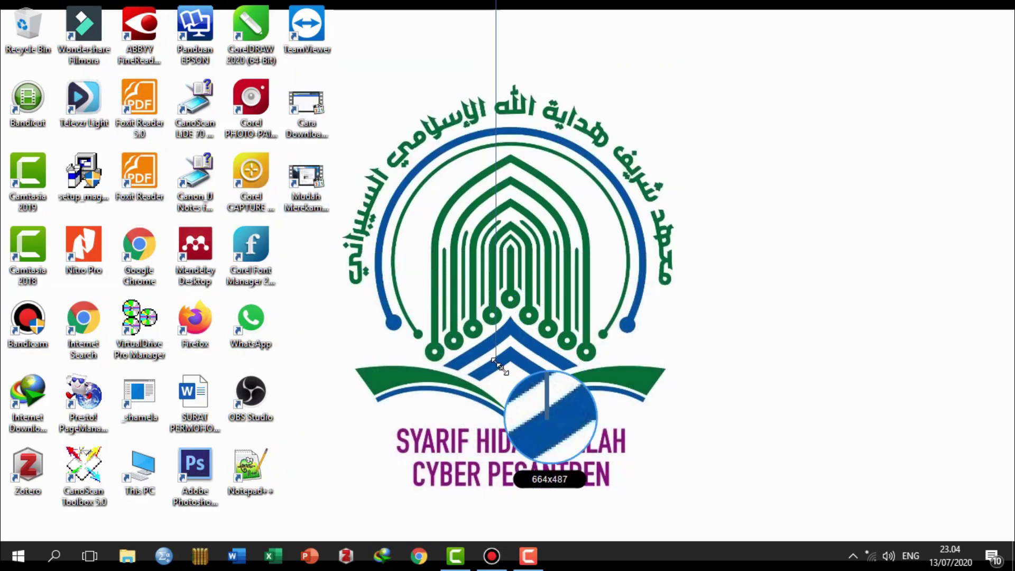
pyautogui.moveTo(627, 464); pyautogui.dragTo(709, 522)
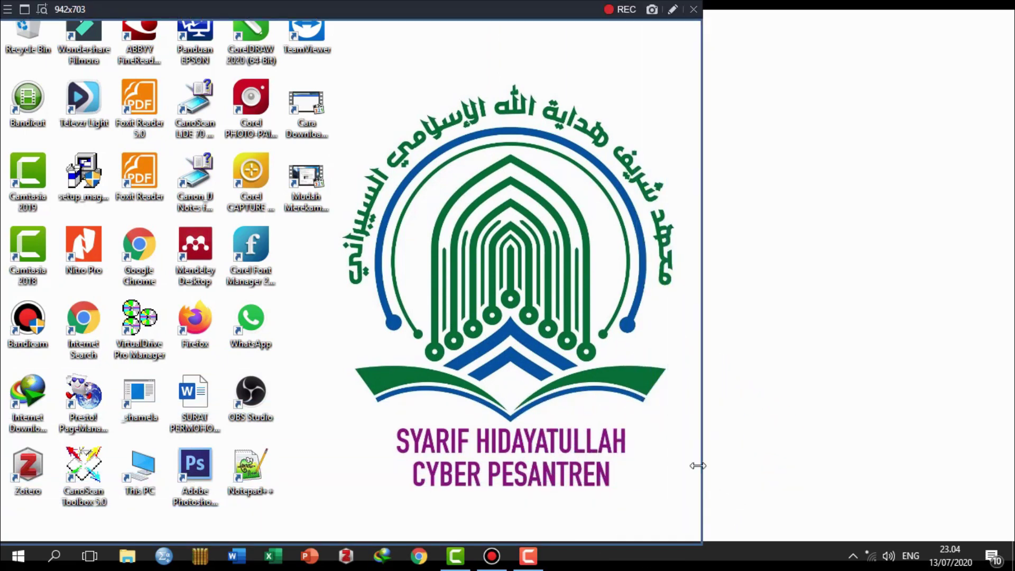
pyautogui.click(492, 556)
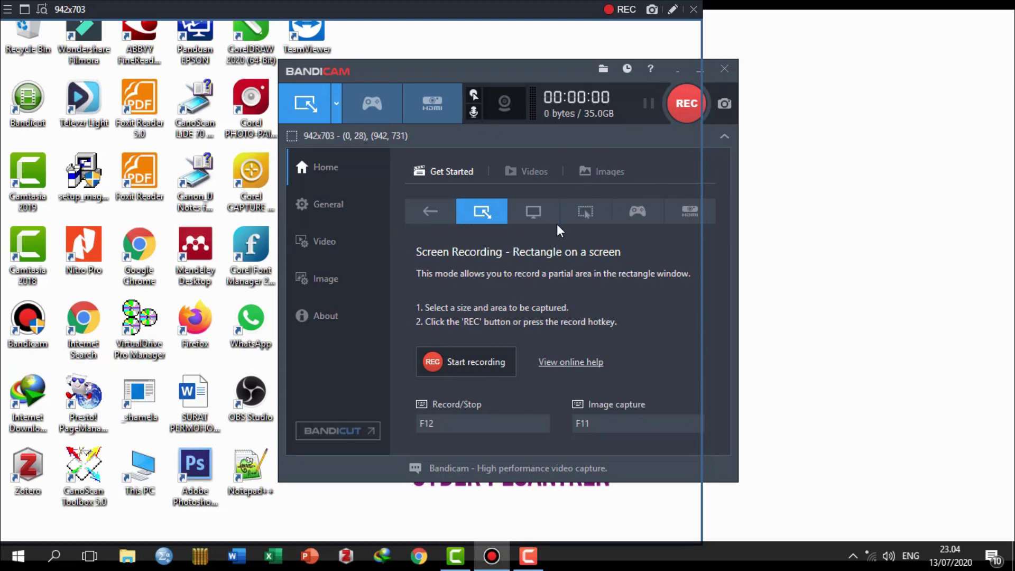
# Try the Fullscreen and Rectangle on a screen recording modes, and settle on Around mouse.
pyautogui.click(336, 106)
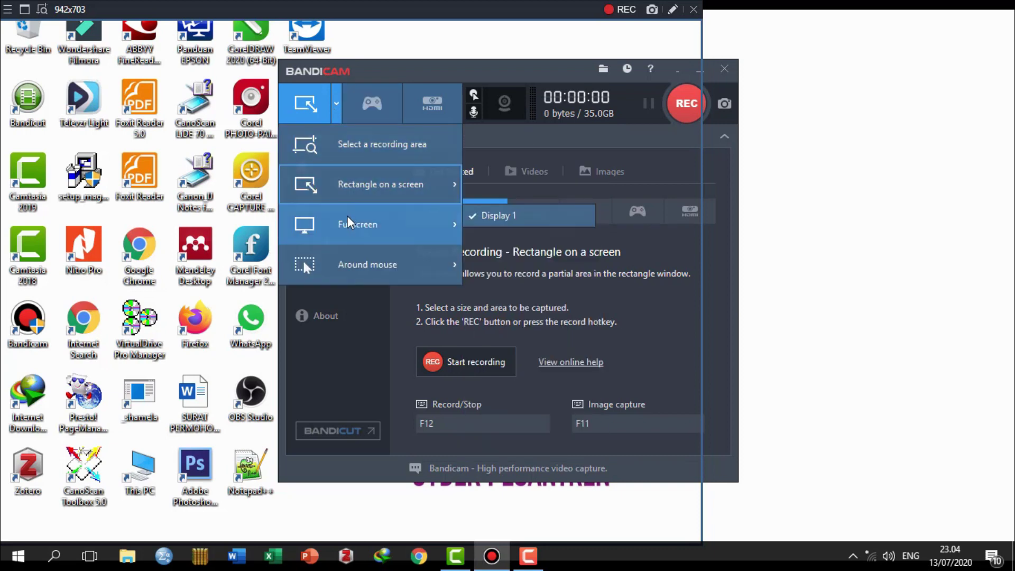
pyautogui.click(349, 224)
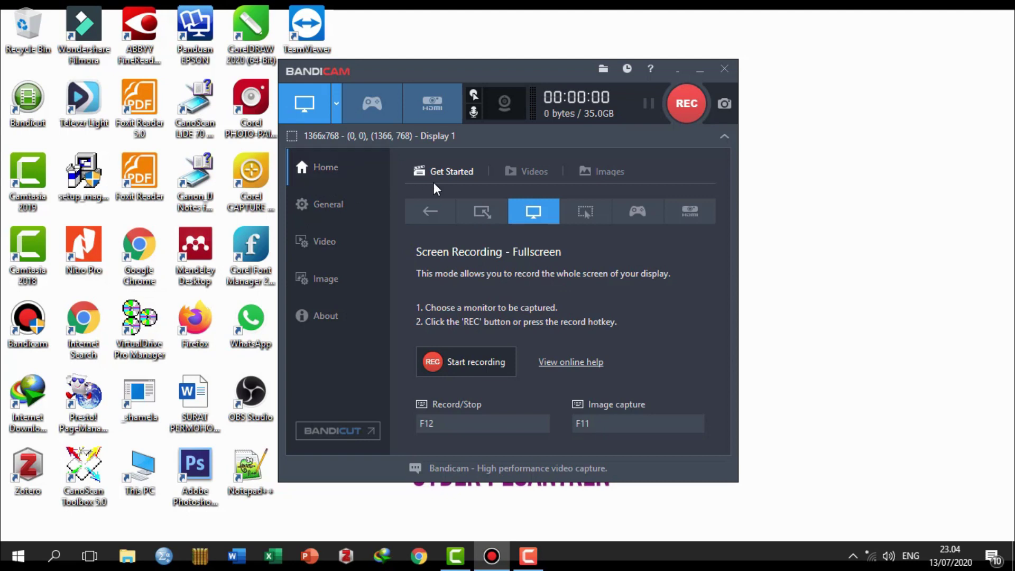
pyautogui.click(481, 210)
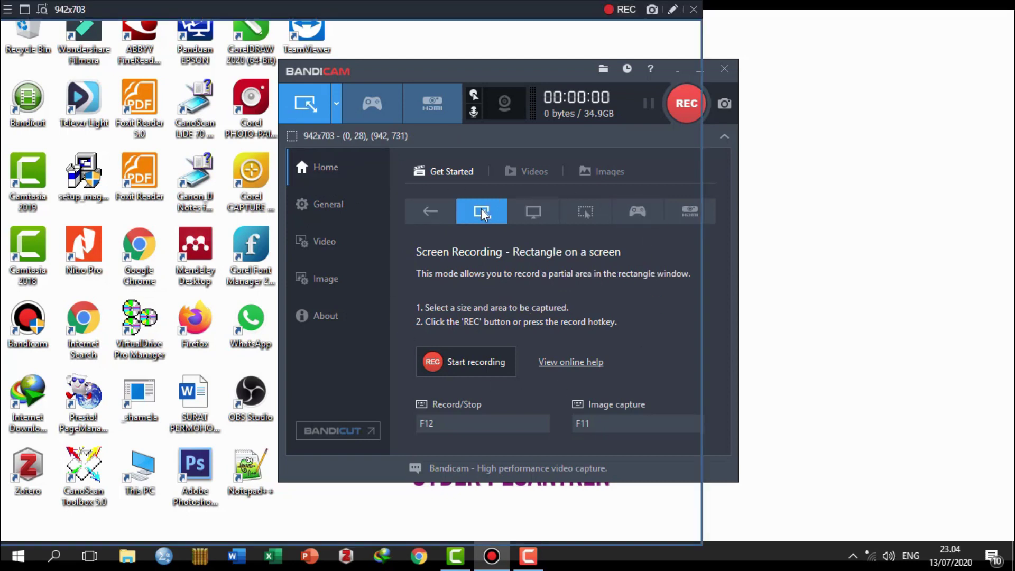
pyautogui.click(538, 210)
pyautogui.click(573, 211)
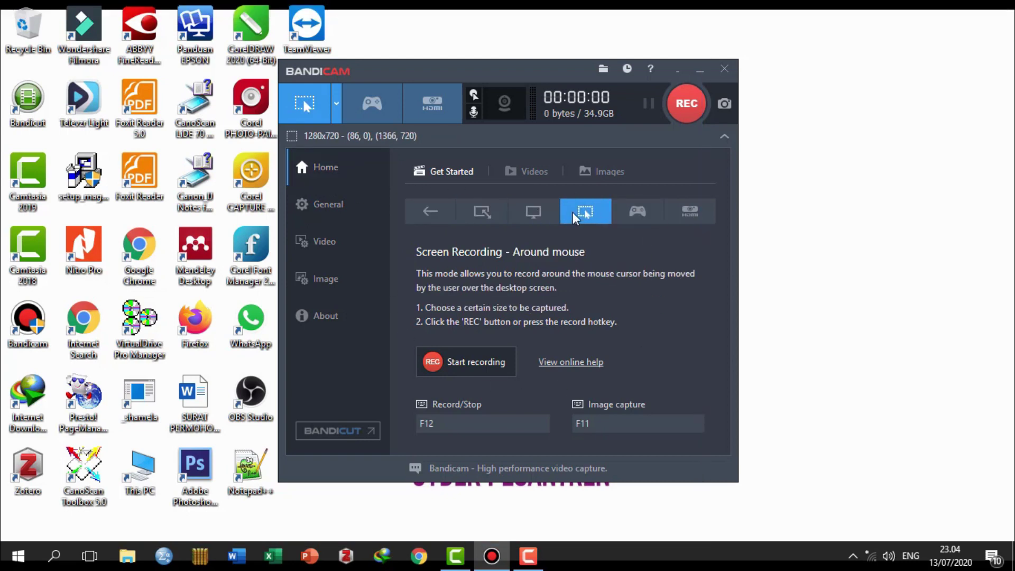
# Start changing the output folder in the general options and browse to Local Disk (F:).
pyautogui.click(327, 208)
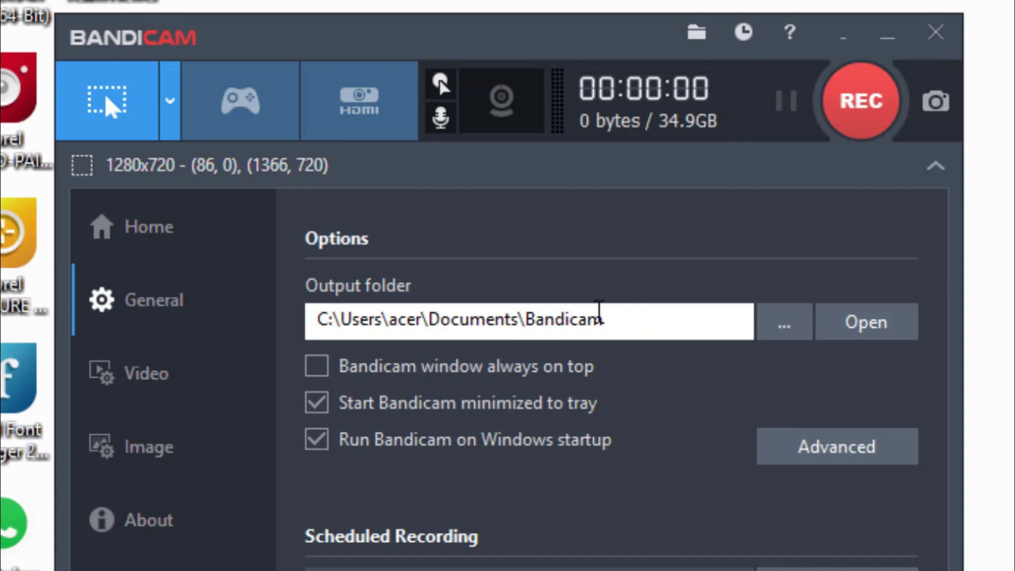
pyautogui.click(788, 329)
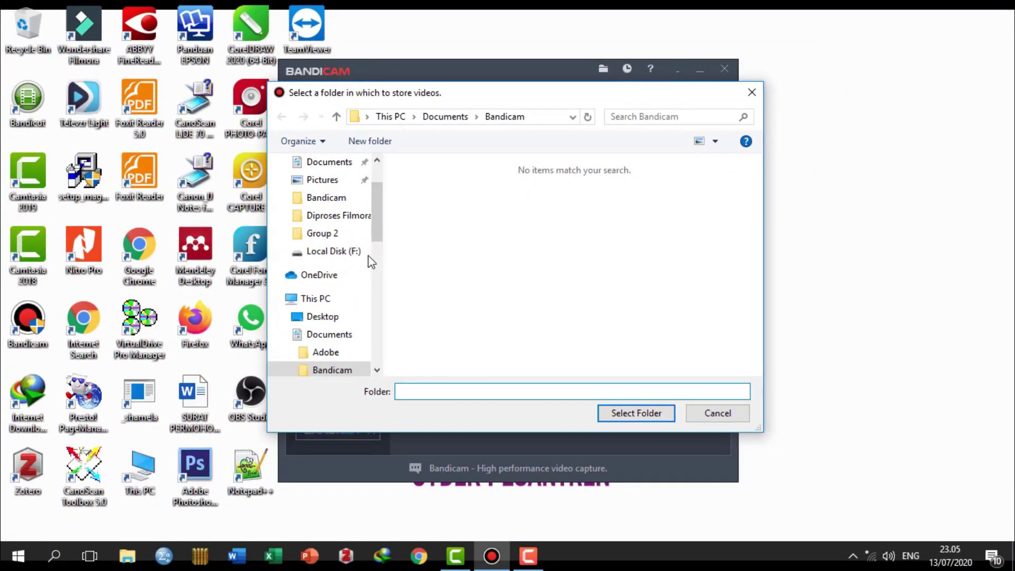
pyautogui.moveTo(378, 241); pyautogui.dragTo(376, 360)
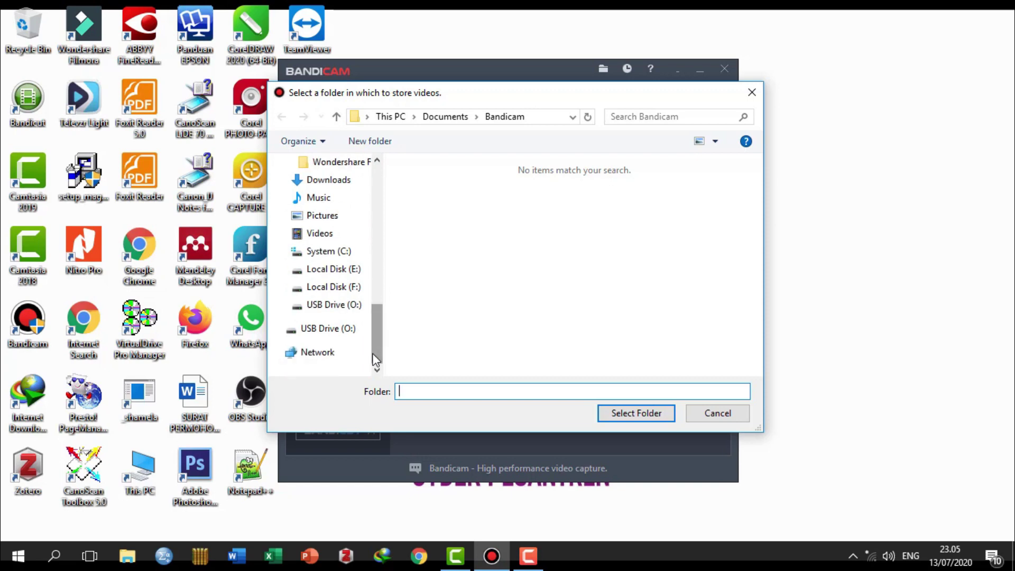
pyautogui.click(350, 288)
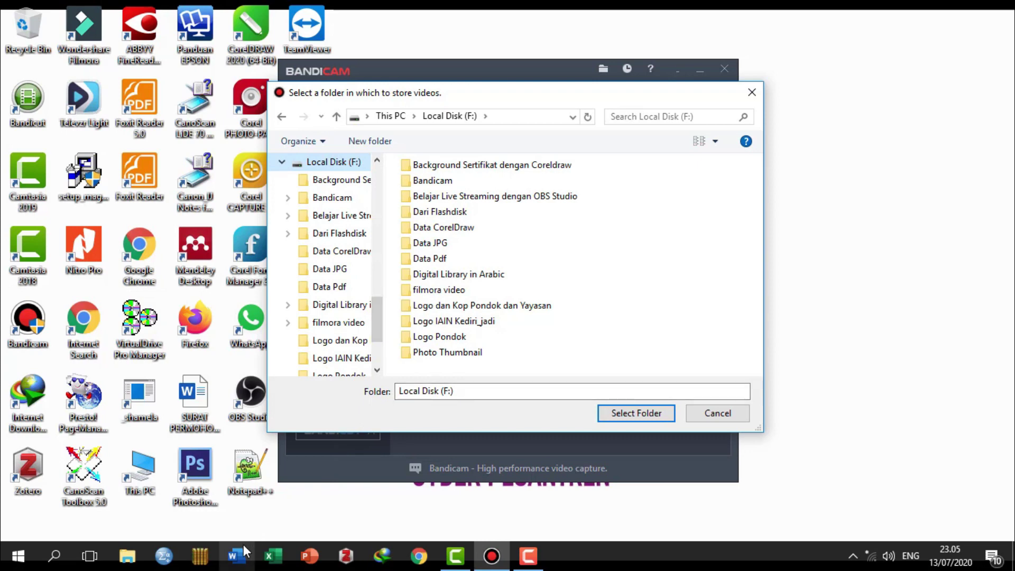
# Examine the folders on Local Disk (F:) in a separate File Explorer window and close it.
pyautogui.press('super+e')
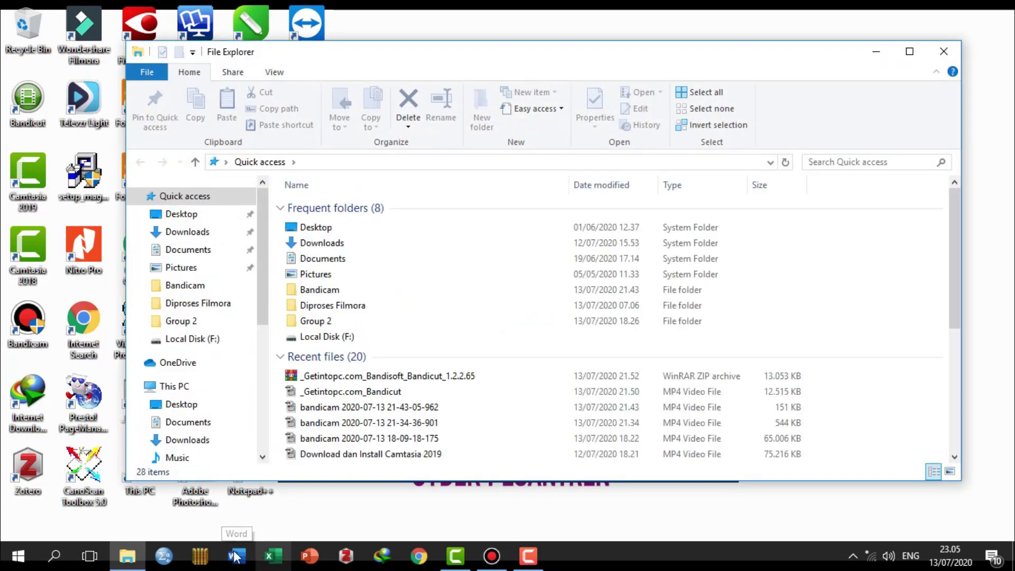
pyautogui.click(192, 339)
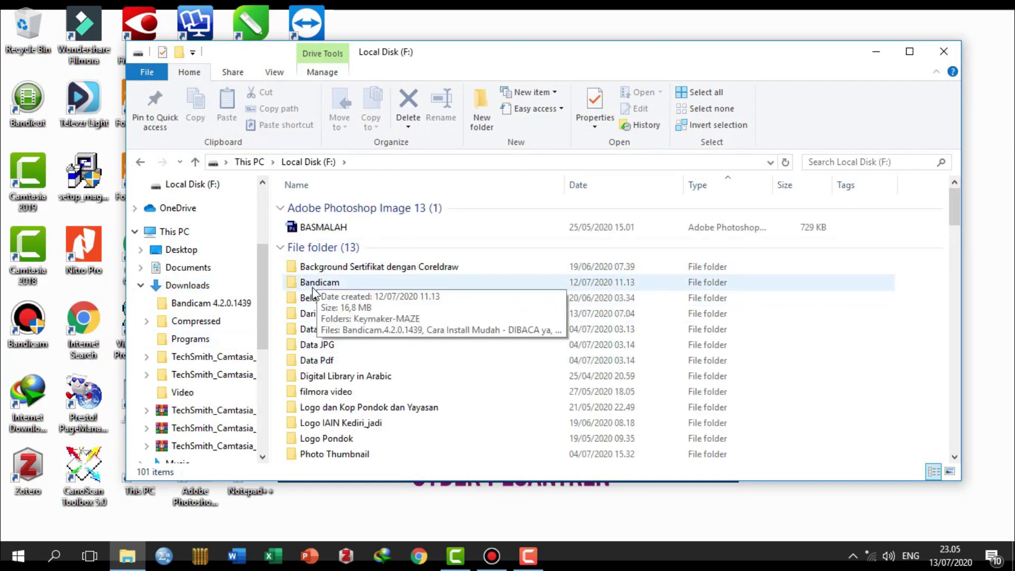
pyautogui.click(945, 53)
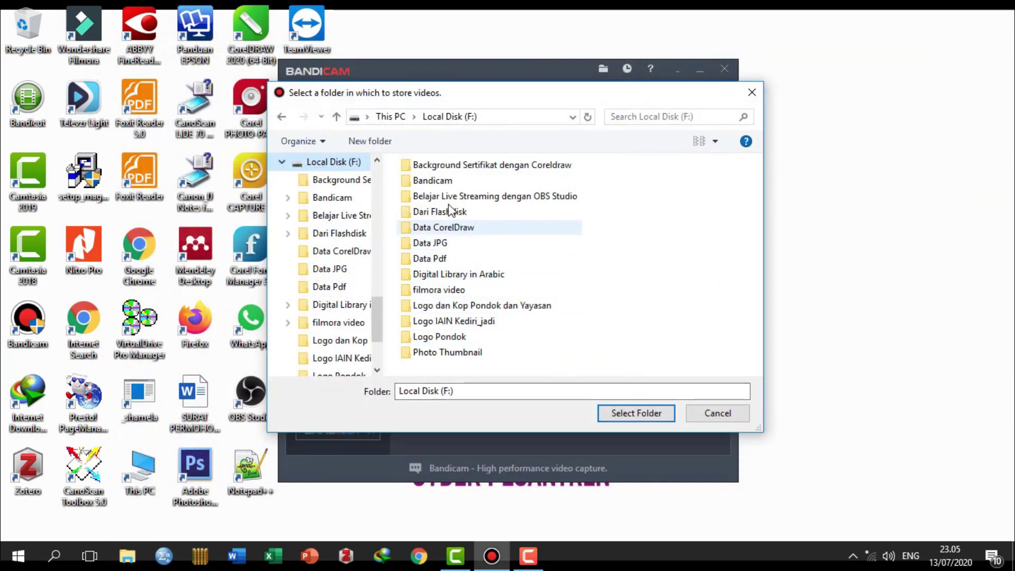
# Select the Bandicam folder on Local Disk (F:) as the output folder.
pyautogui.doubleClick(444, 181)
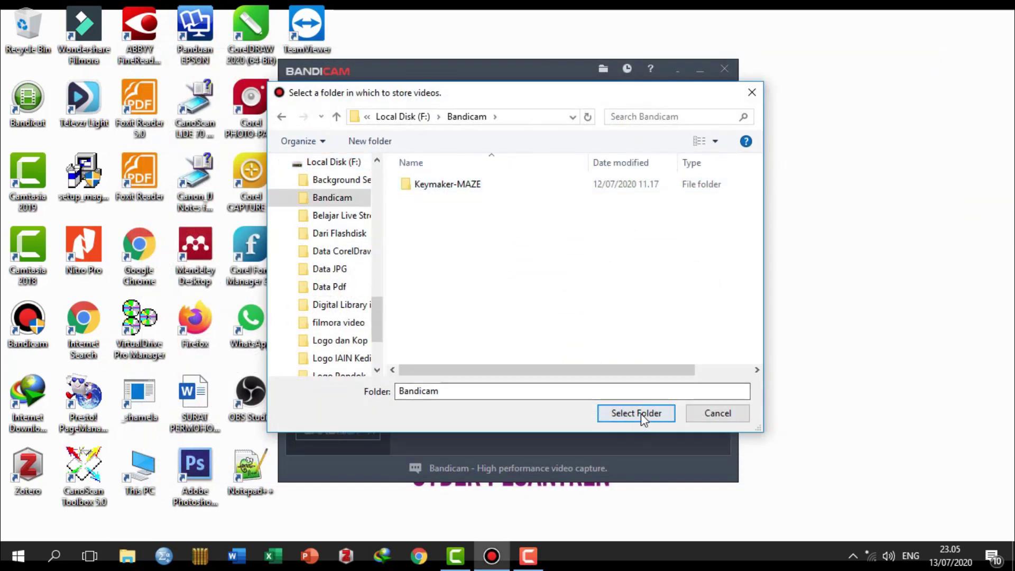
pyautogui.click(640, 413)
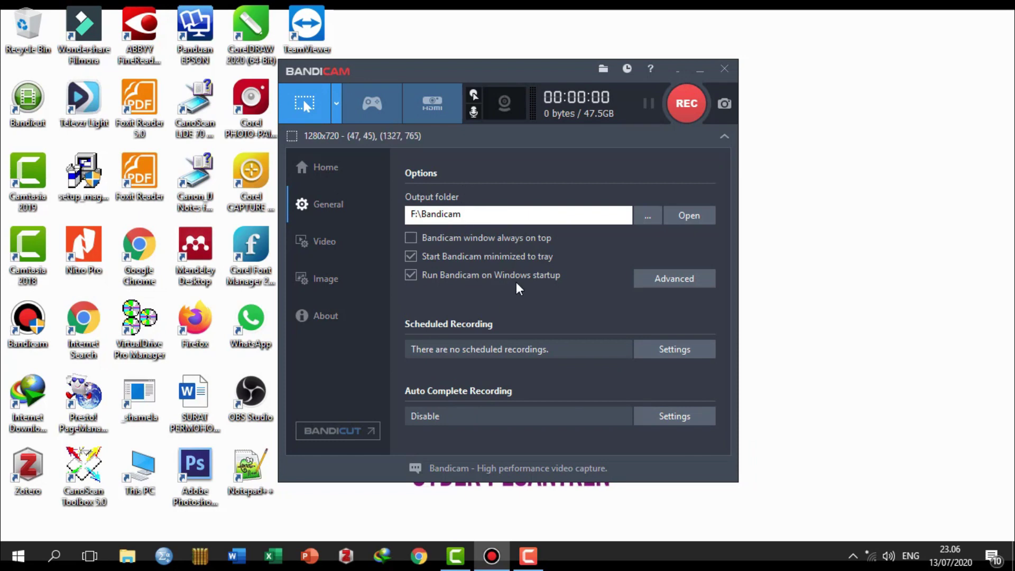
# Enable the webcam overlay in the video recording options.
pyautogui.click(330, 242)
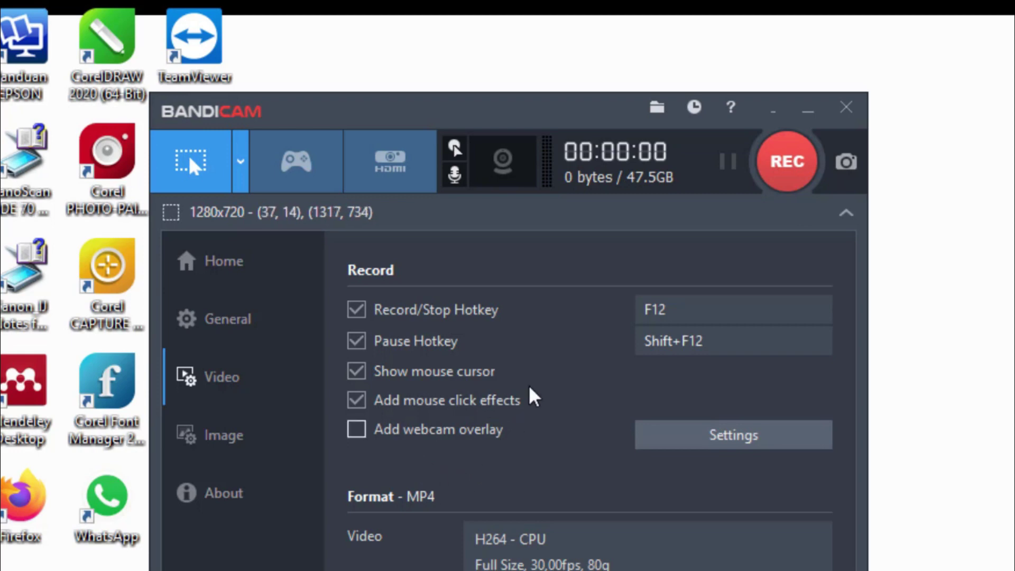
pyautogui.click(362, 431)
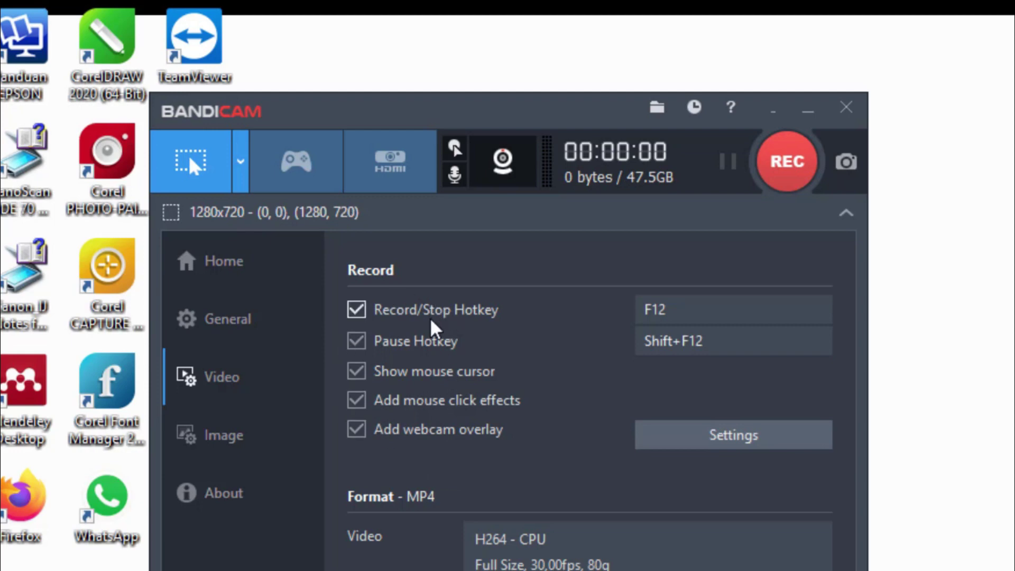
# Set the primary sound device to Microphone (High Definition Audio Device) in the recording sound settings.
pyautogui.click(736, 435)
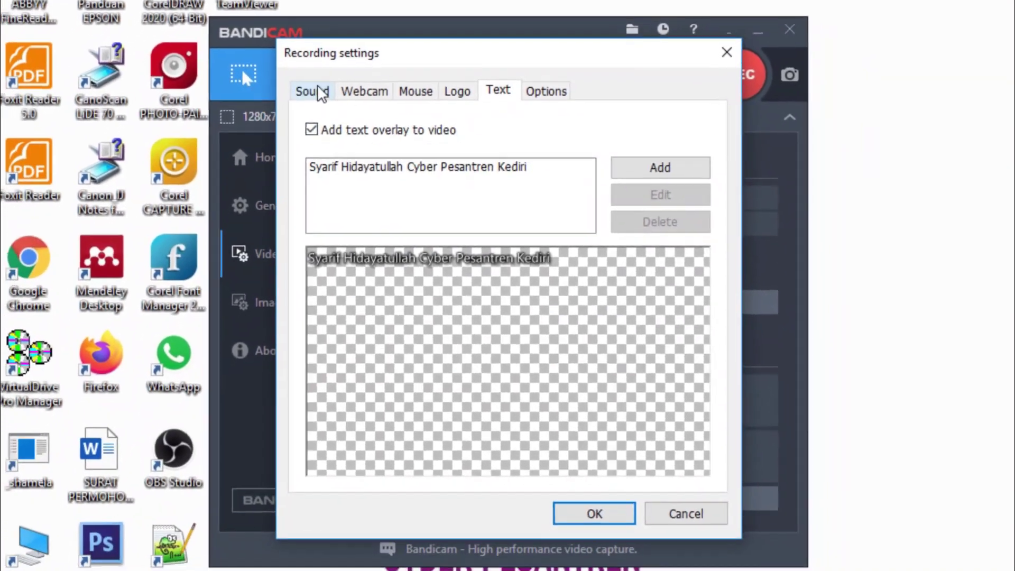
pyautogui.click(273, 182)
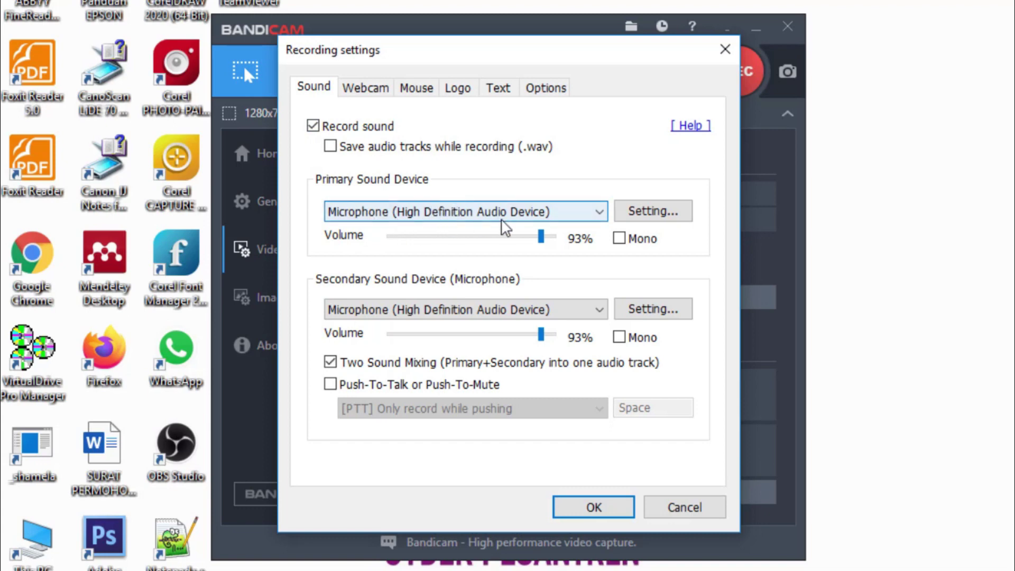
pyautogui.click(600, 215)
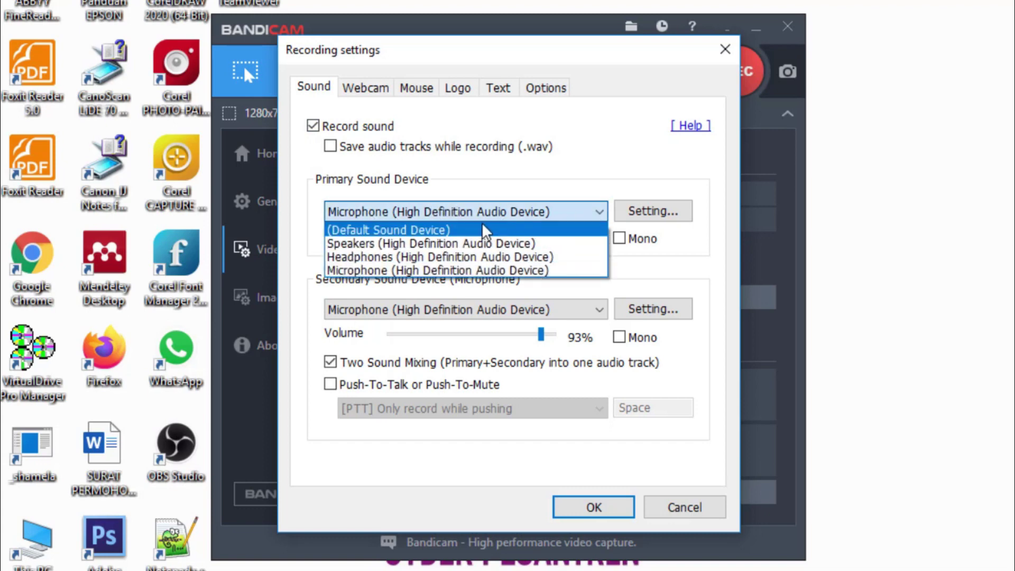
pyautogui.click(474, 271)
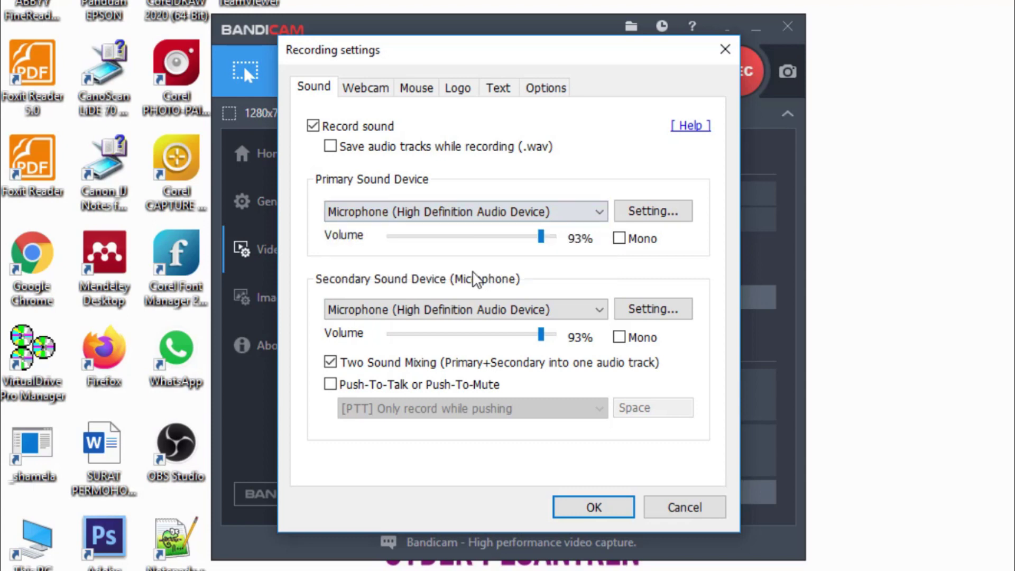
# Examine the primary microphone's volume and boost levels in its Windows properties, and close the sound dialogs.
pyautogui.click(641, 212)
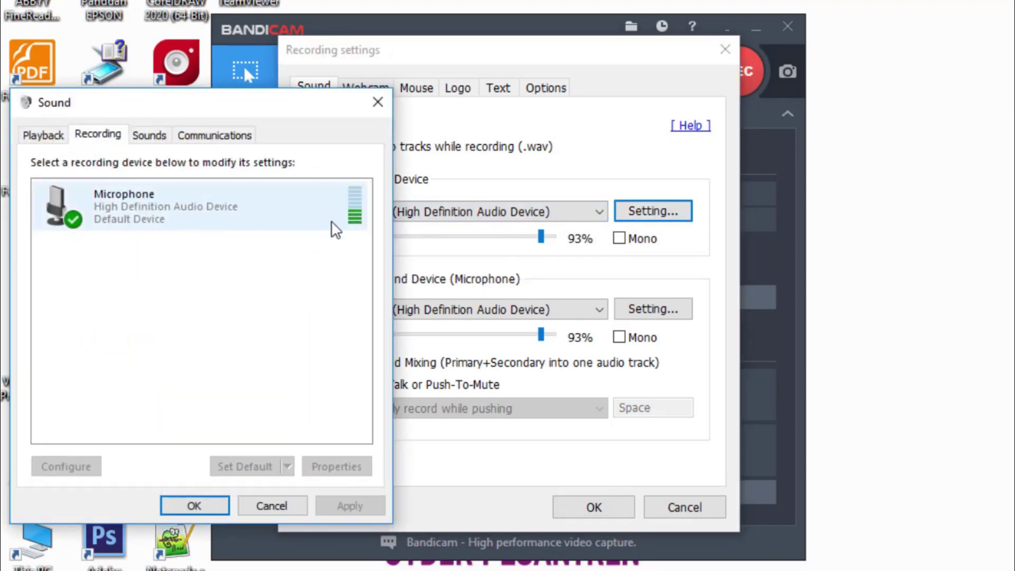
pyautogui.click(139, 213)
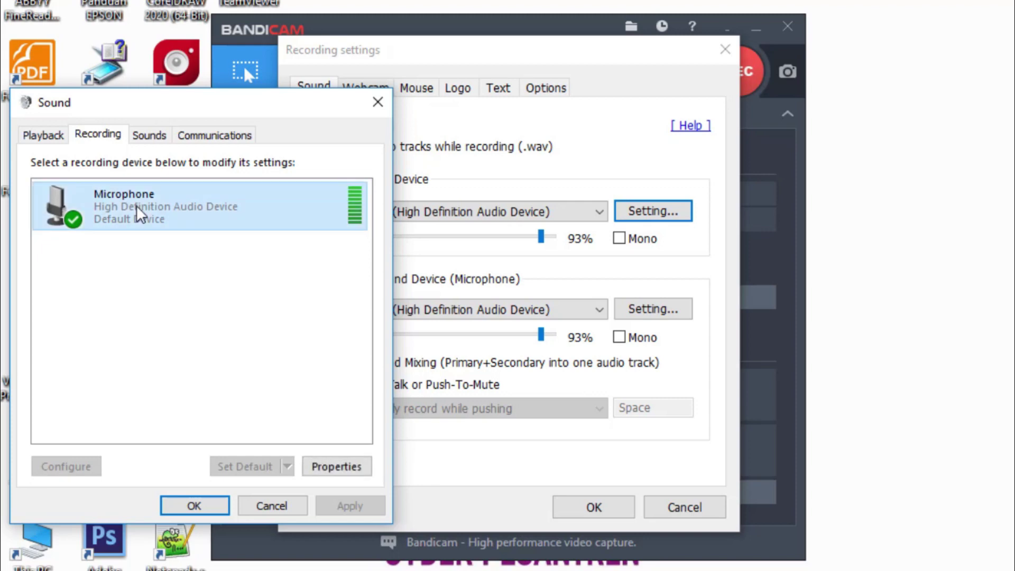
pyautogui.click(336, 467)
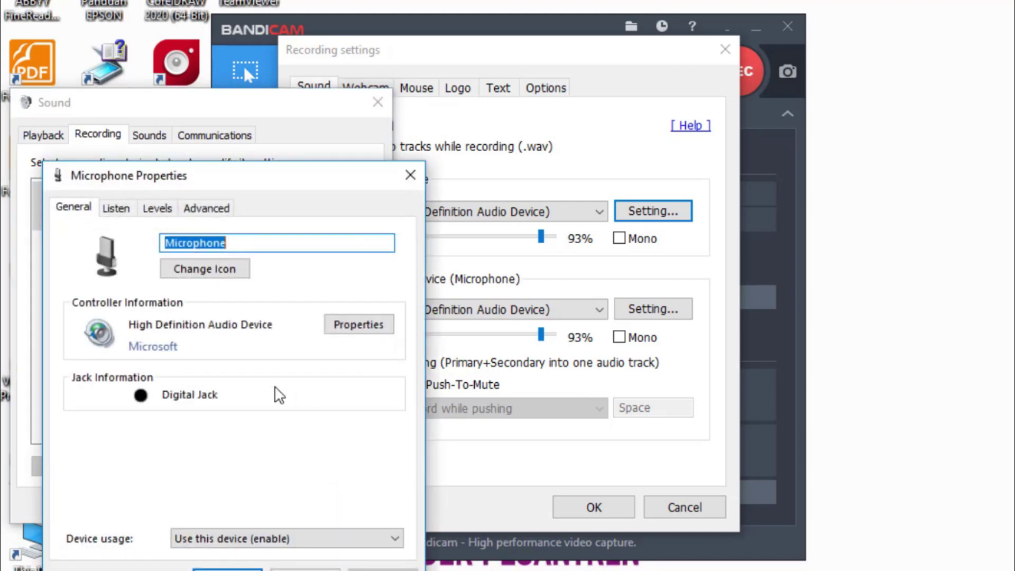
pyautogui.click(161, 209)
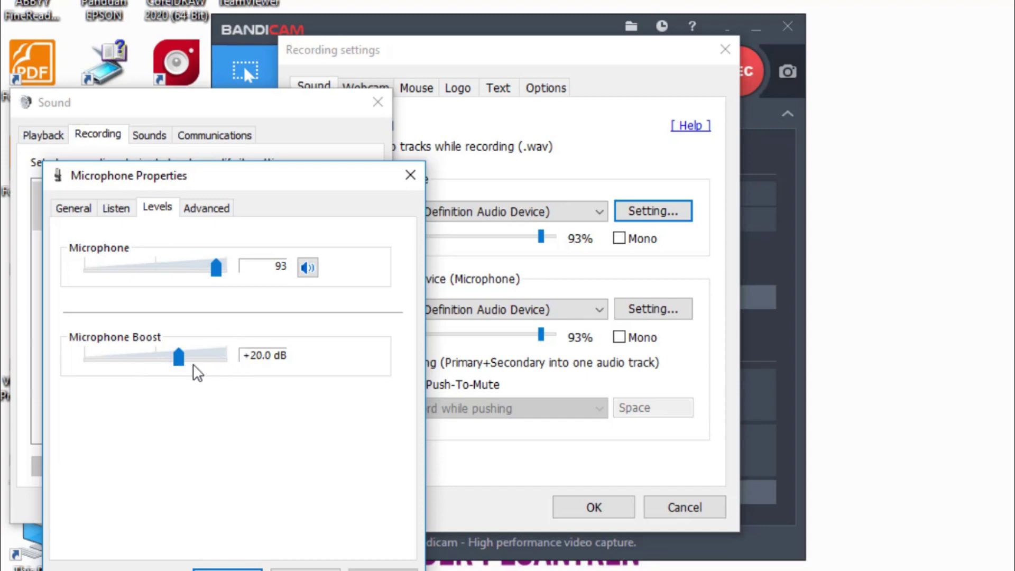
pyautogui.click(228, 569)
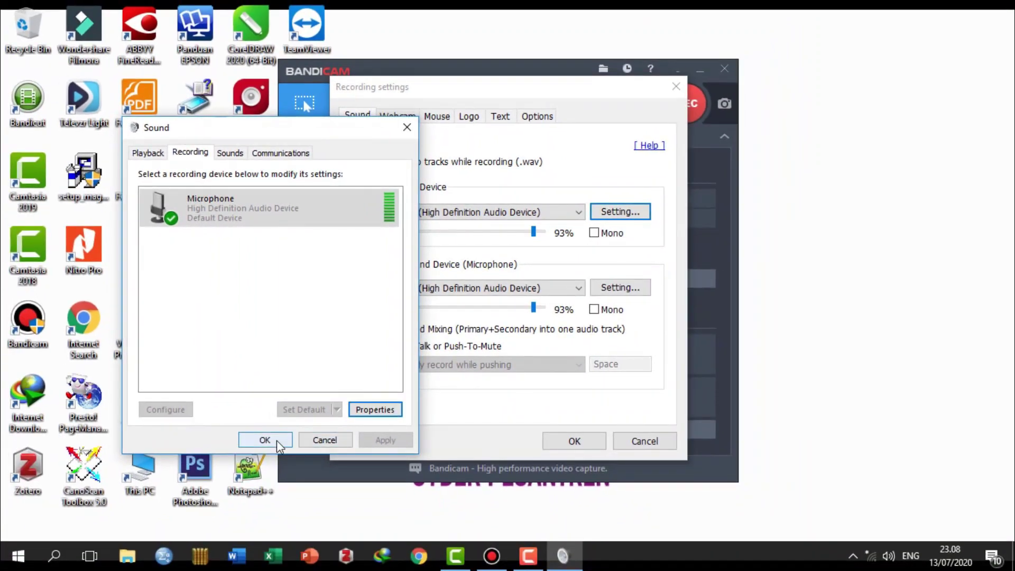
pyautogui.click(265, 440)
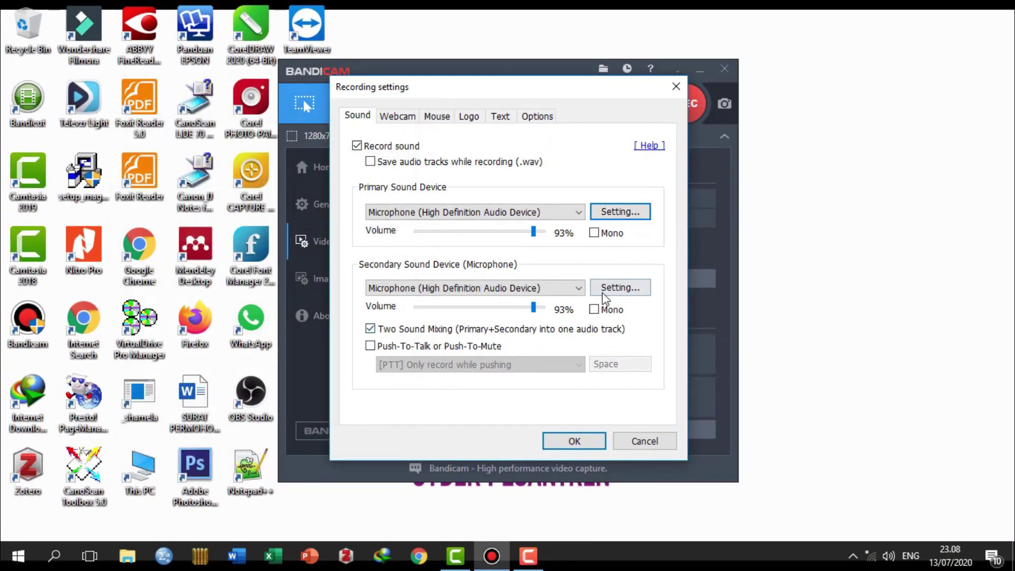
# Examine the secondary microphone's volume and boost levels in its Windows properties, and close the sound dialogs.
pyautogui.click(618, 289)
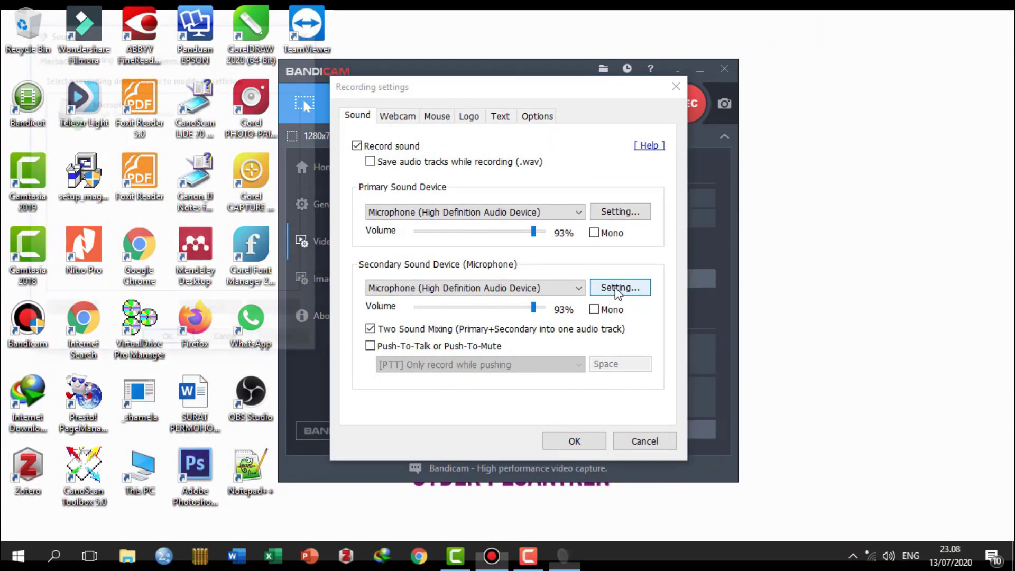
pyautogui.click(141, 118)
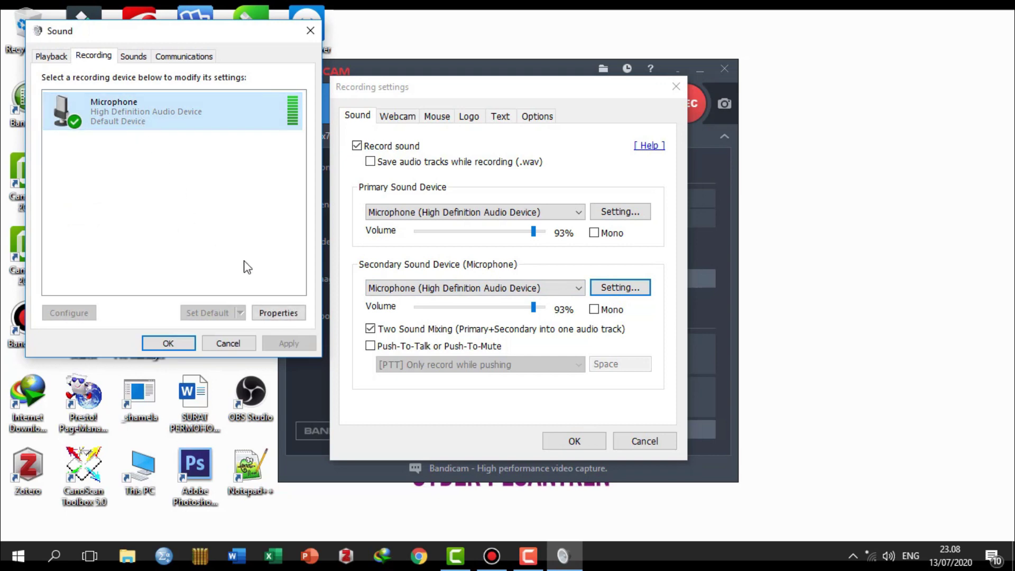
pyautogui.click(274, 315)
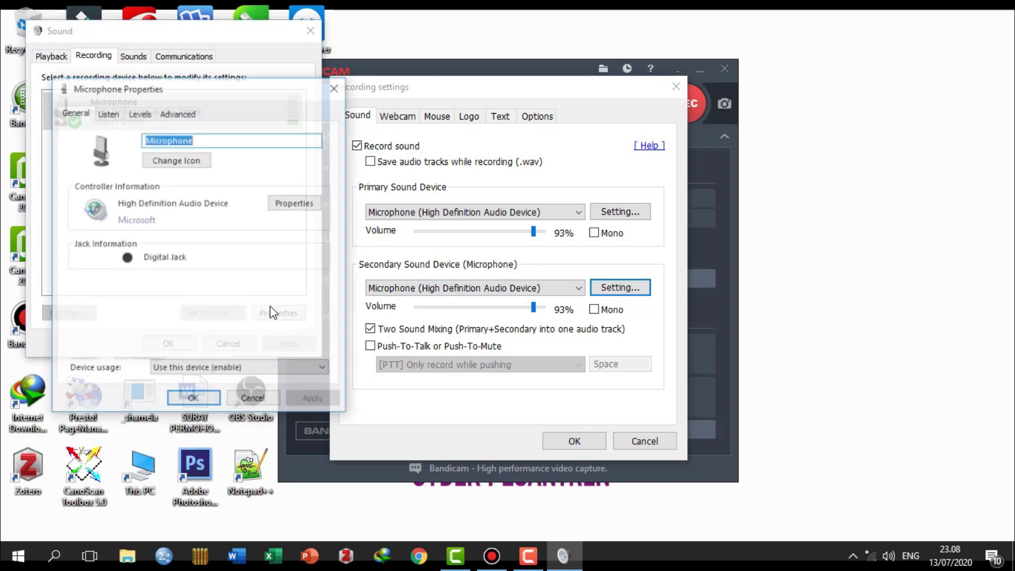
pyautogui.click(140, 113)
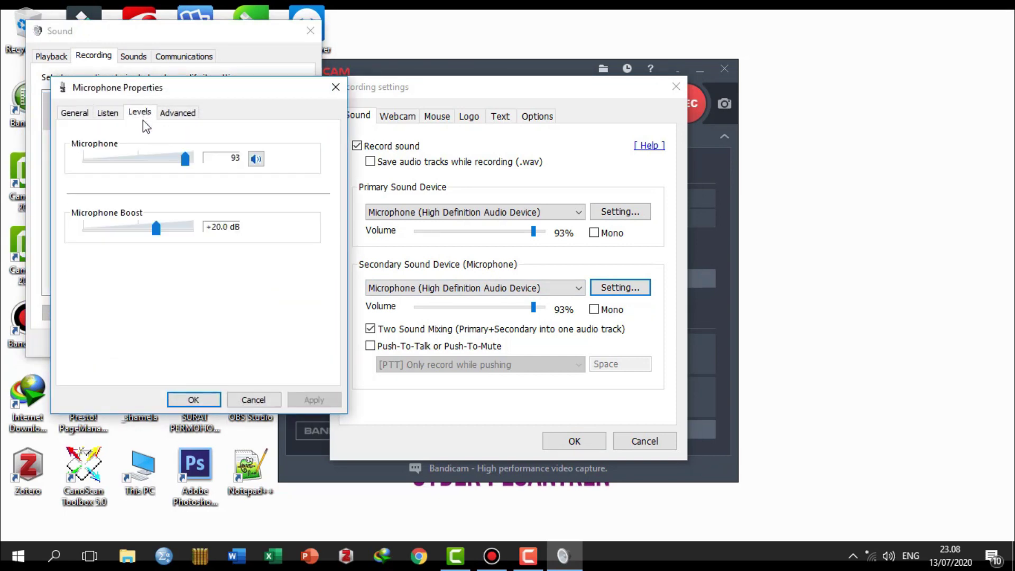
pyautogui.click(195, 400)
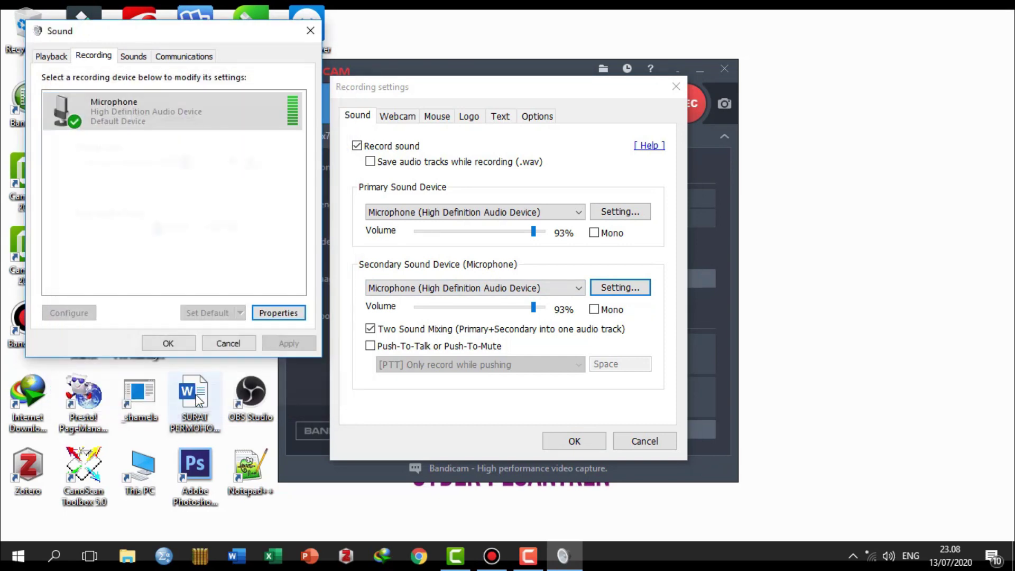
pyautogui.click(181, 342)
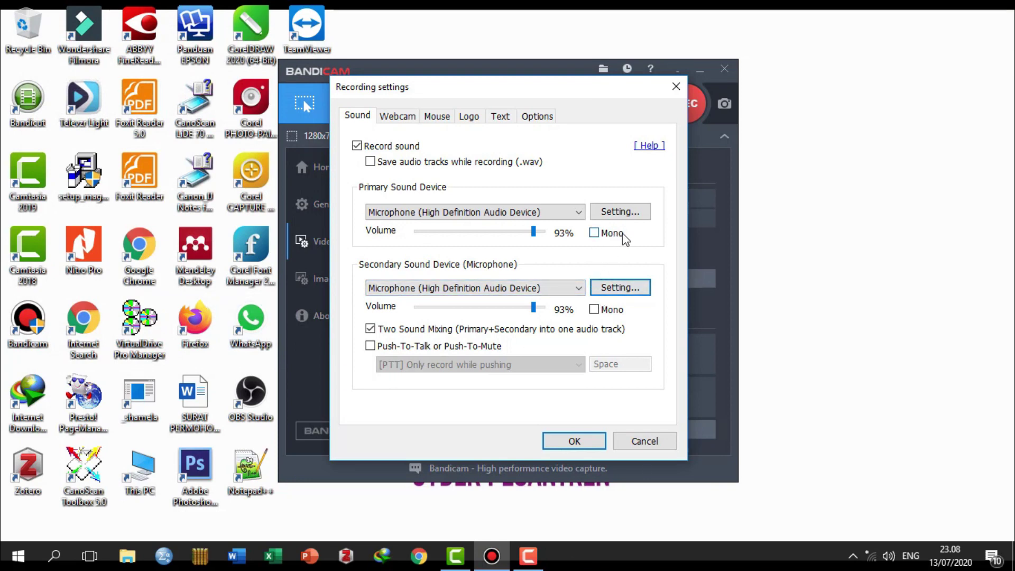
# Enable Mono for both the primary and secondary sound devices and apply the recording sound settings.
pyautogui.click(594, 232)
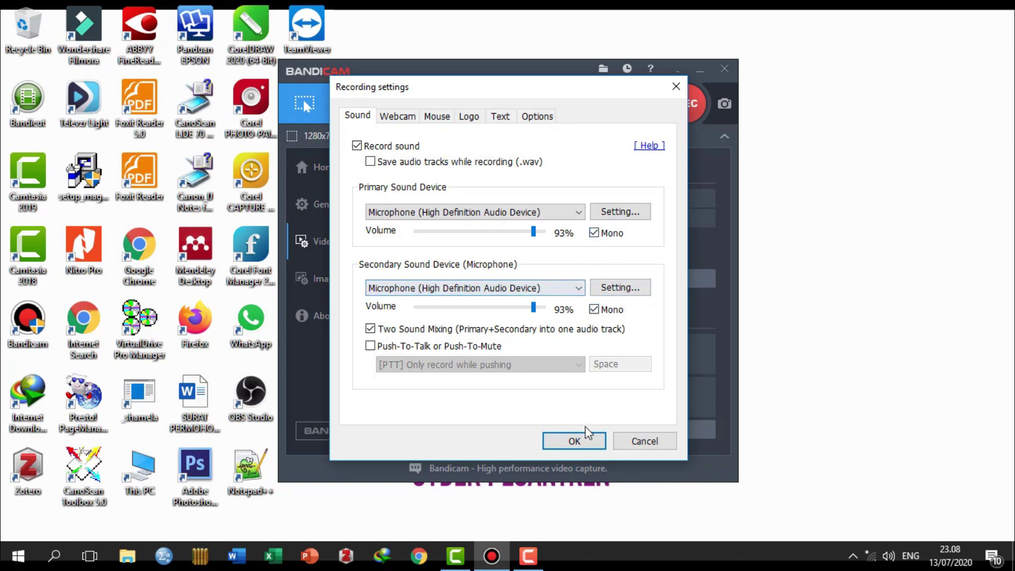
pyautogui.click(574, 441)
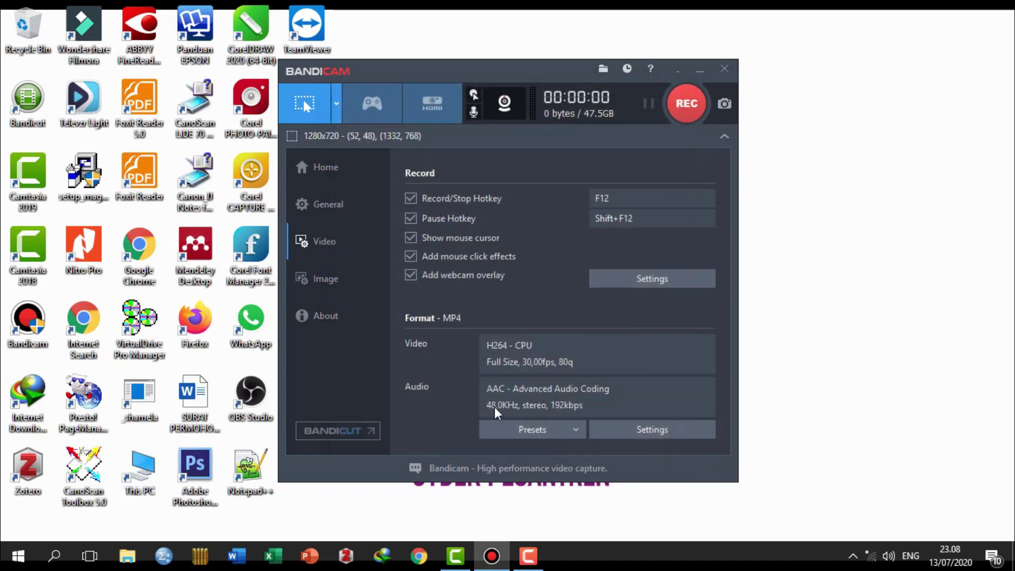
# In the recording settings for video, choose HD WebCam as the webcam source and enable the chroma key for its overlay.
pyautogui.click(324, 239)
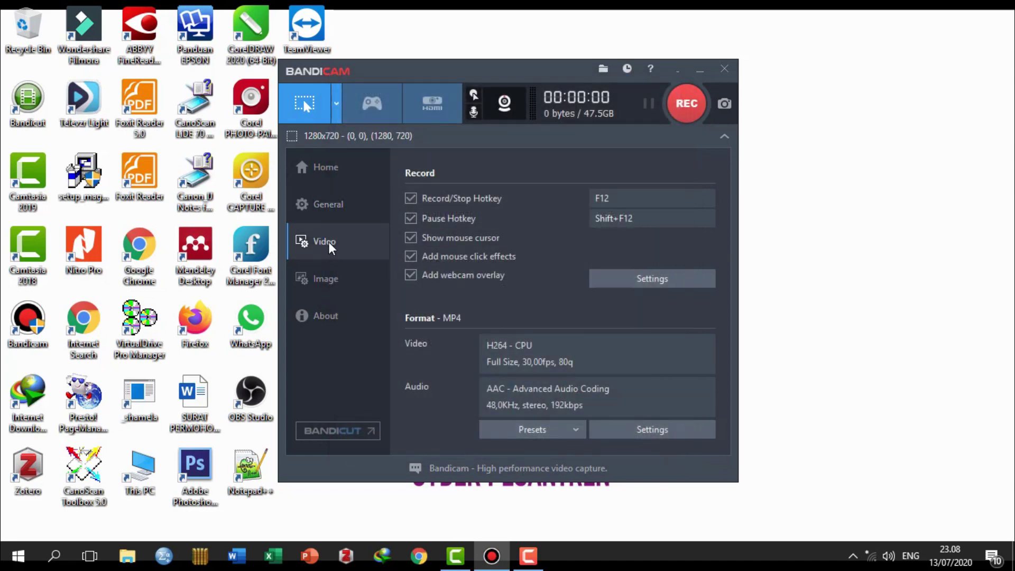
pyautogui.click(614, 274)
pyautogui.click(411, 117)
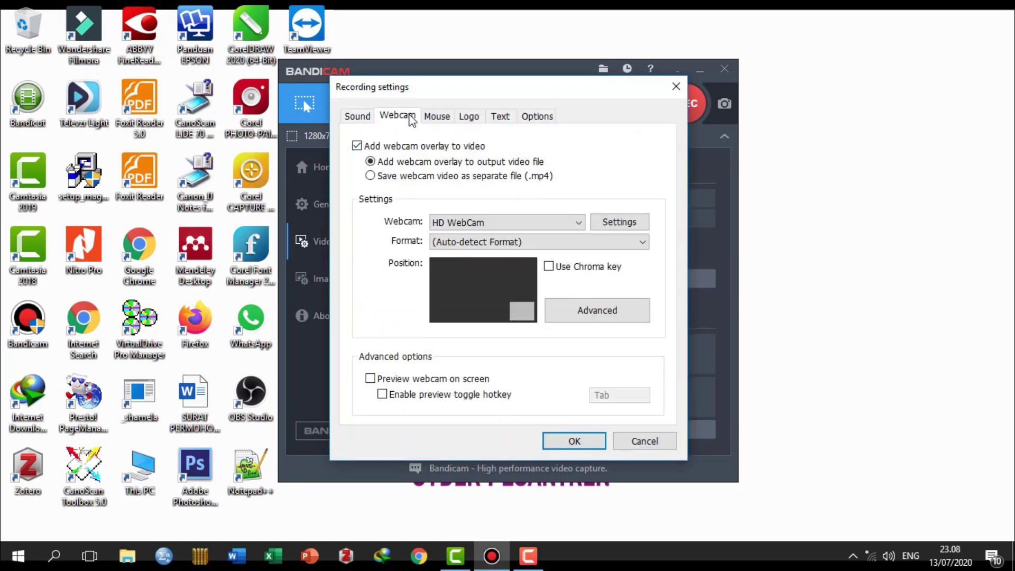
pyautogui.click(561, 223)
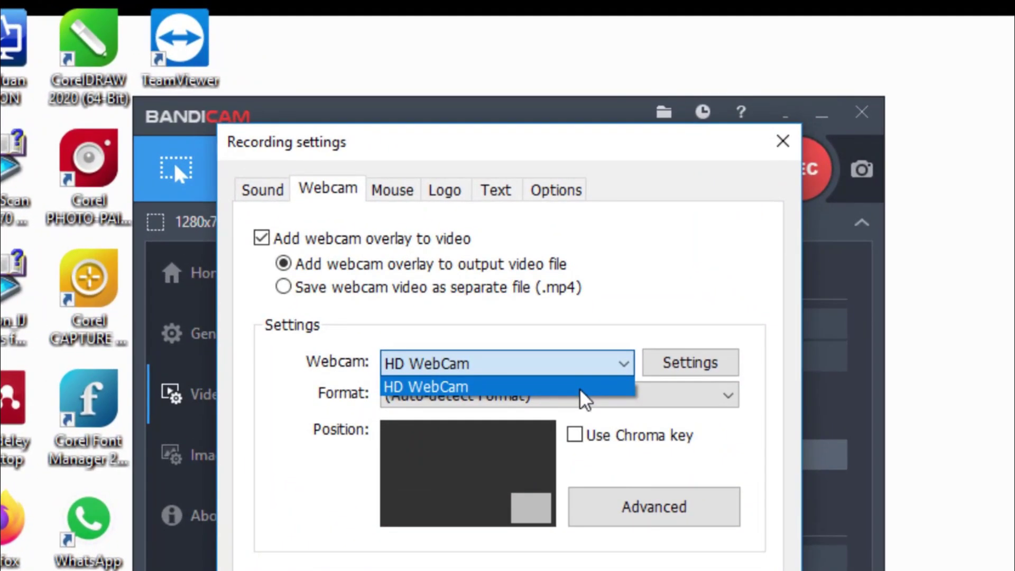
pyautogui.click(592, 377)
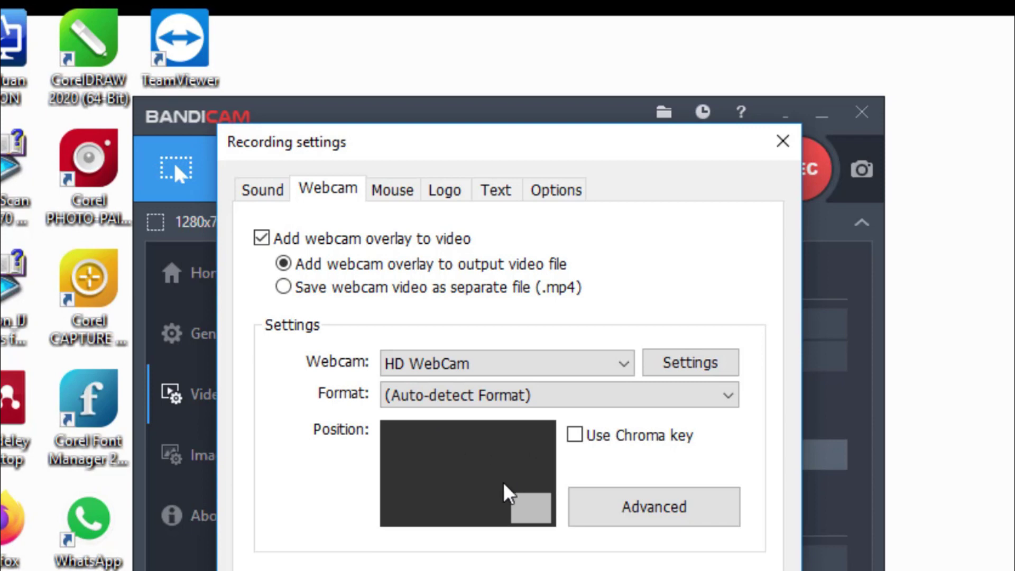
pyautogui.click(576, 435)
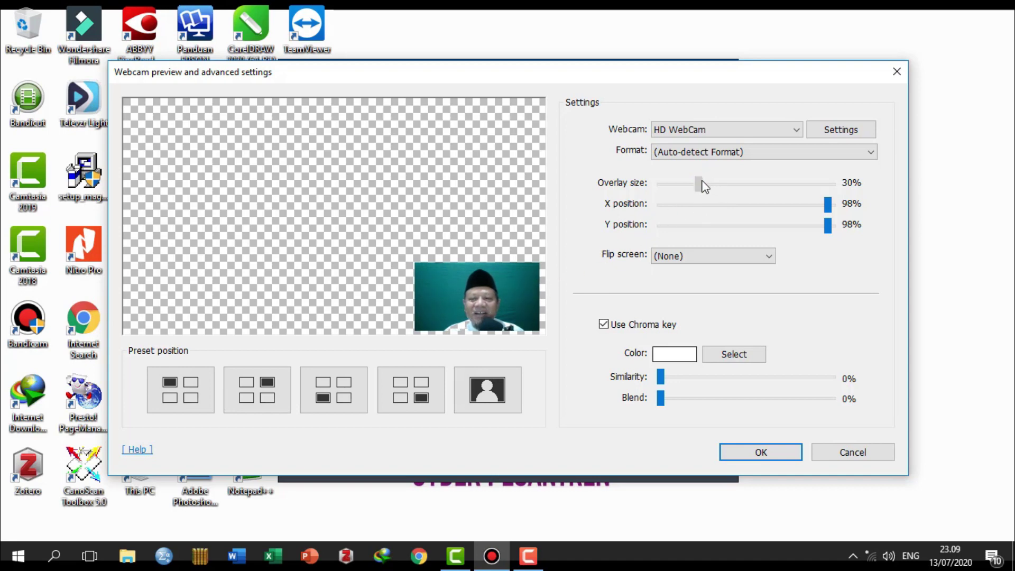
# Enlarge the webcam overlay to 49% and set its X and Y positions to 100%.
pyautogui.moveTo(704, 185); pyautogui.dragTo(738, 183)
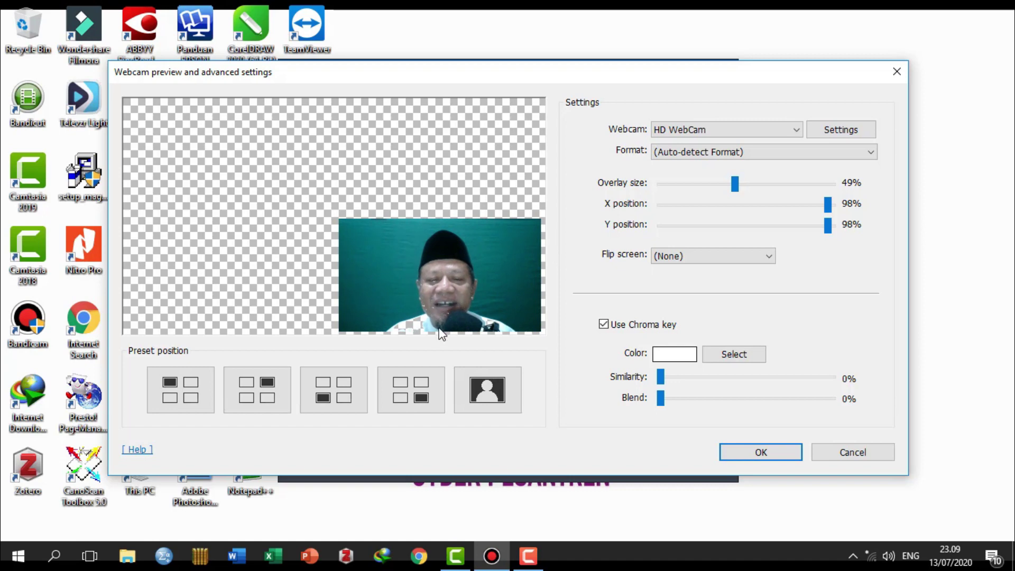
pyautogui.moveTo(829, 205); pyautogui.dragTo(842, 228)
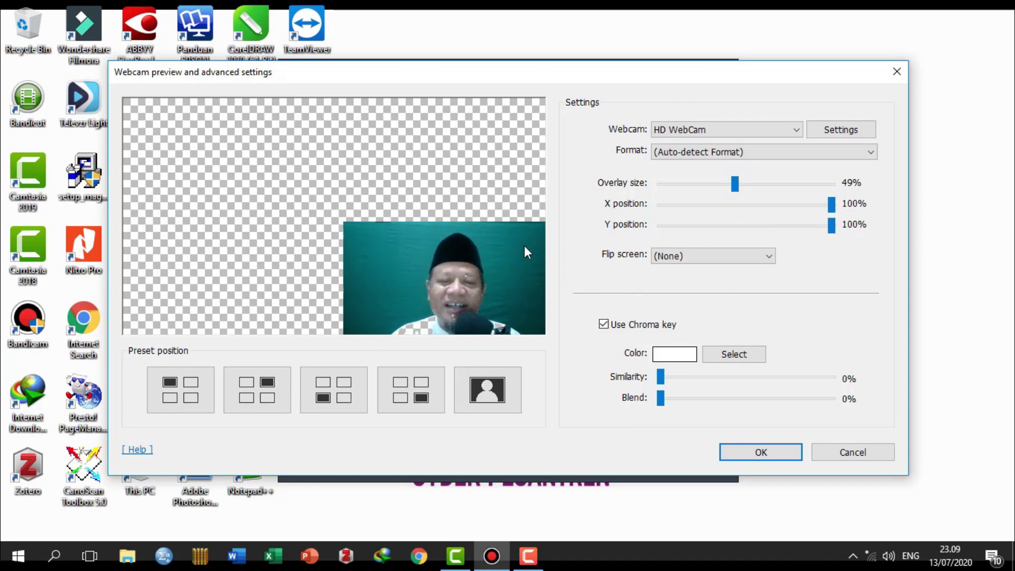
# Sample the green backdrop in the webcam preview as the chroma key color and set the similarity to 10%.
pyautogui.click(725, 353)
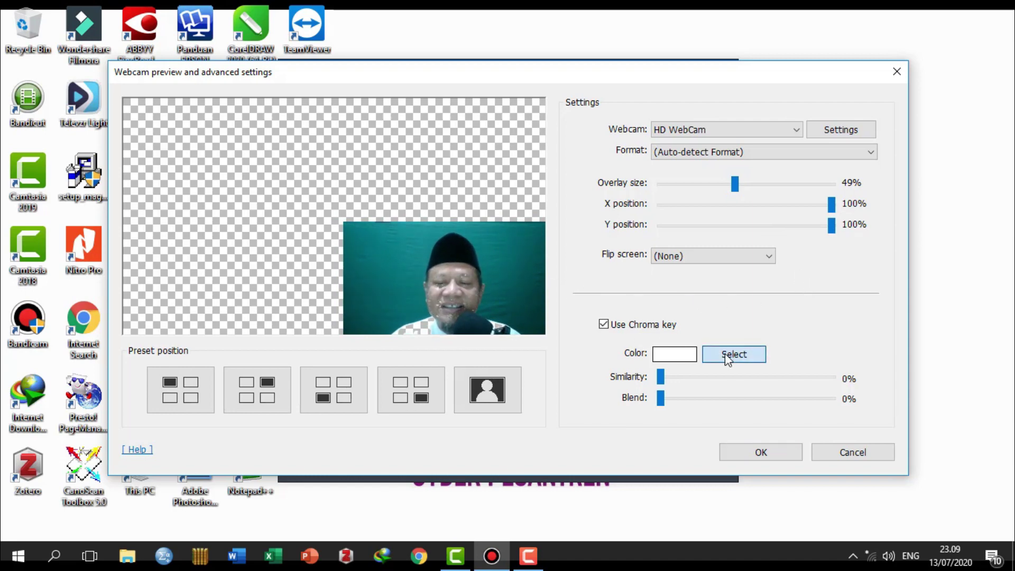
pyautogui.click(521, 276)
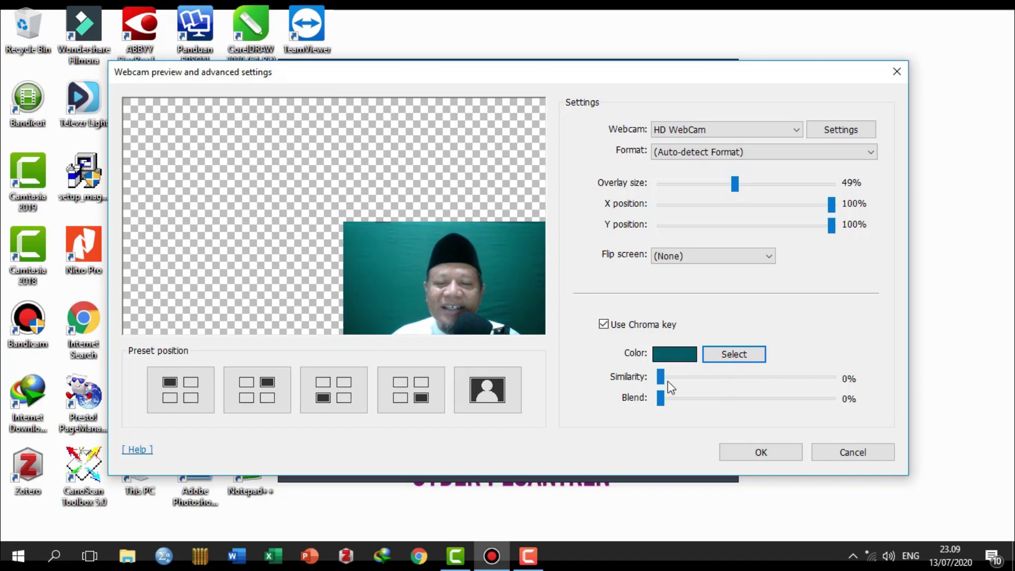
pyautogui.moveTo(661, 377)
pyautogui.mouseDown()
pyautogui.moveTo(697, 377)
pyautogui.moveTo(679, 376)
pyautogui.mouseUp()
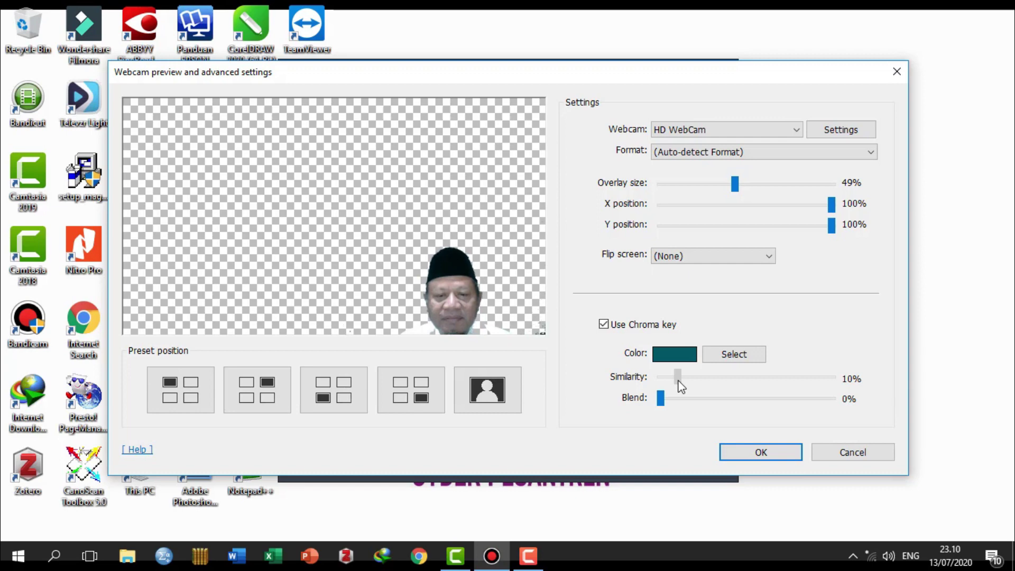
pyautogui.moveTo(678, 381); pyautogui.dragTo(678, 378)
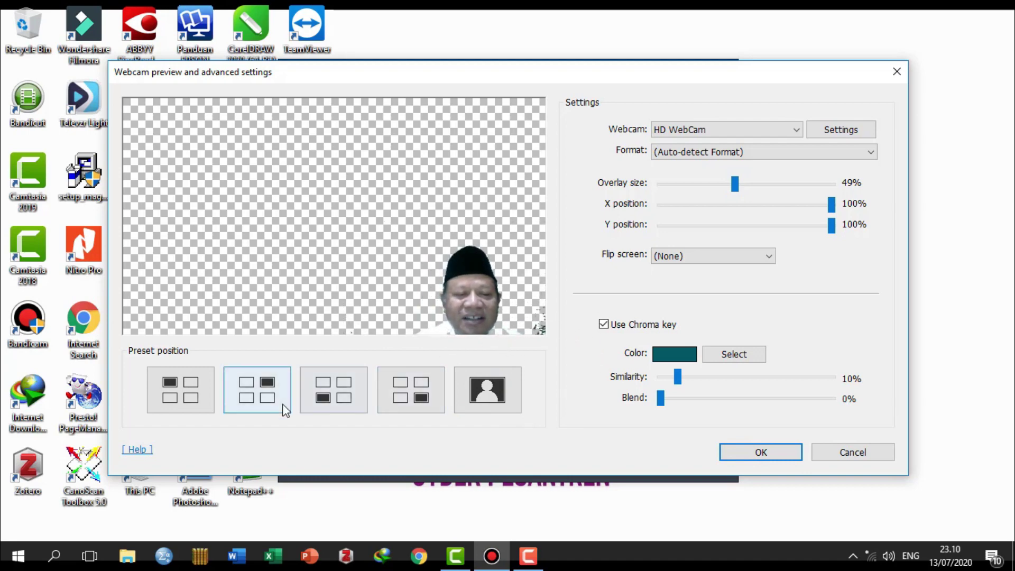
# Place the webcam overlay with the lower-left preset, with X position 0% and Y position 100%.
pyautogui.click(335, 398)
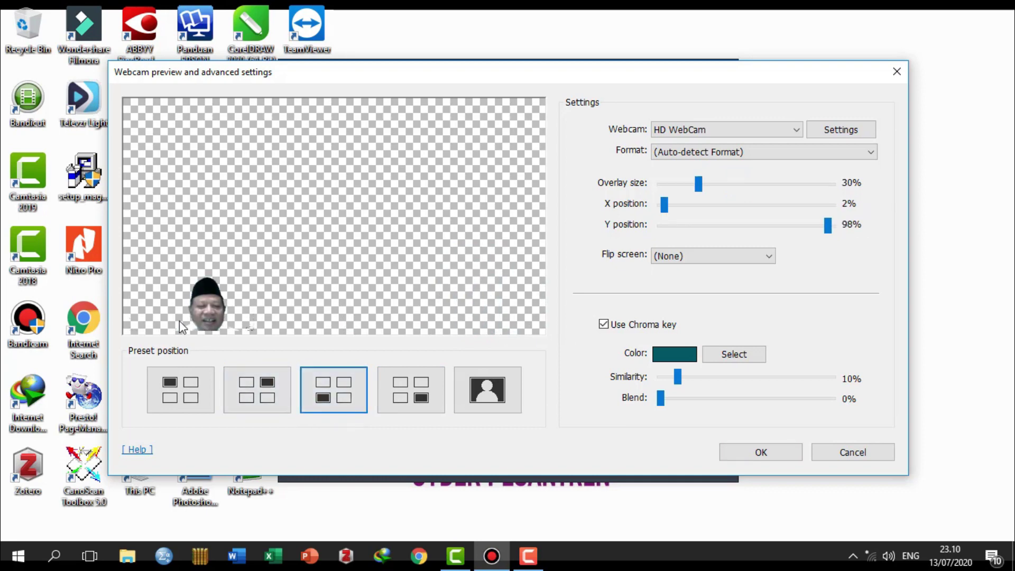
pyautogui.moveTo(665, 204); pyautogui.dragTo(648, 212)
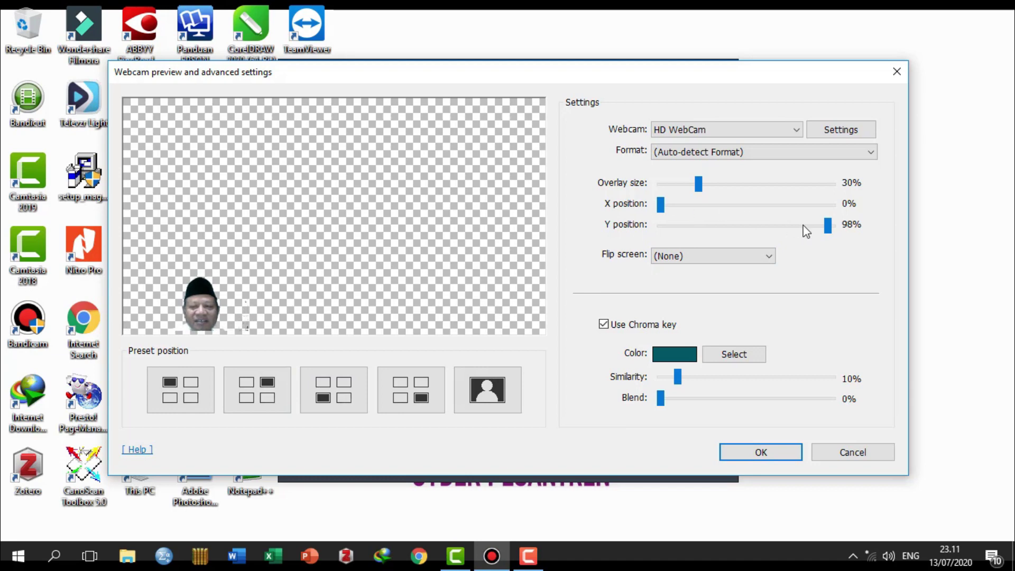
pyautogui.moveTo(829, 226)
pyautogui.mouseDown()
pyautogui.moveTo(791, 232)
pyautogui.moveTo(830, 225)
pyautogui.moveTo(823, 232)
pyautogui.mouseUp()
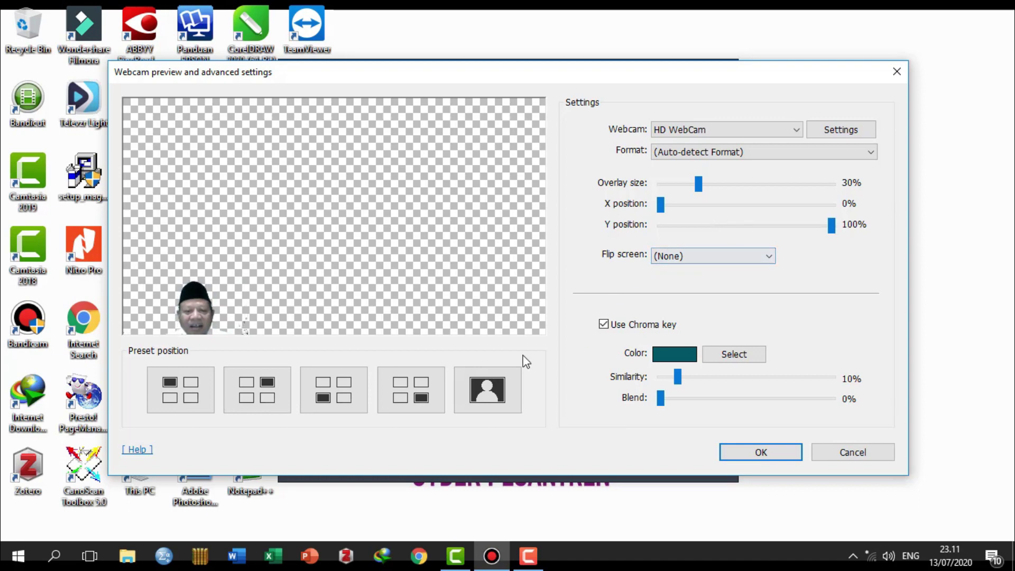
# Try the other preset positions for the webcam overlay, settle on the lower-right corner preset, and apply the advanced webcam settings.
pyautogui.click(275, 393)
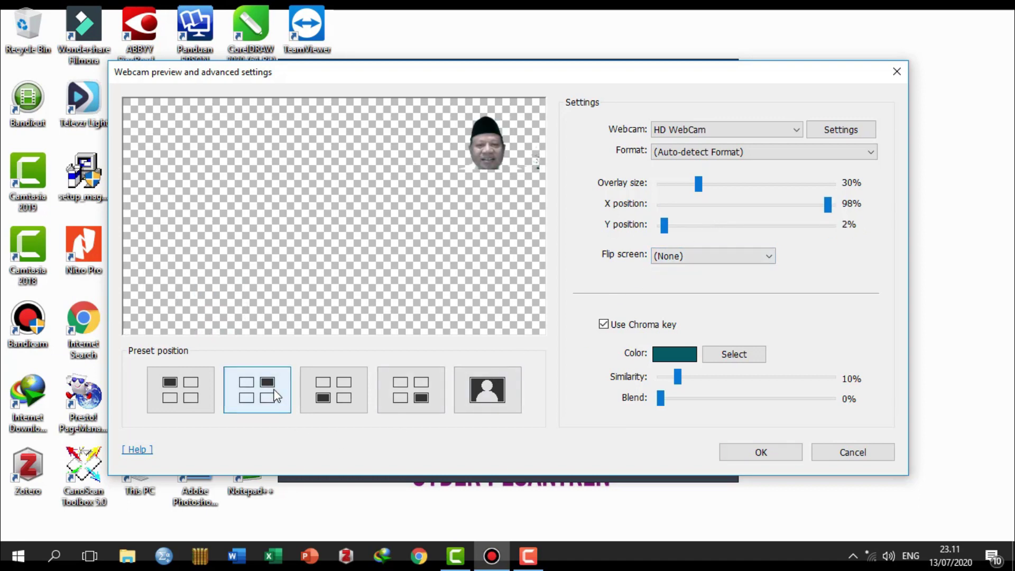
pyautogui.click(190, 396)
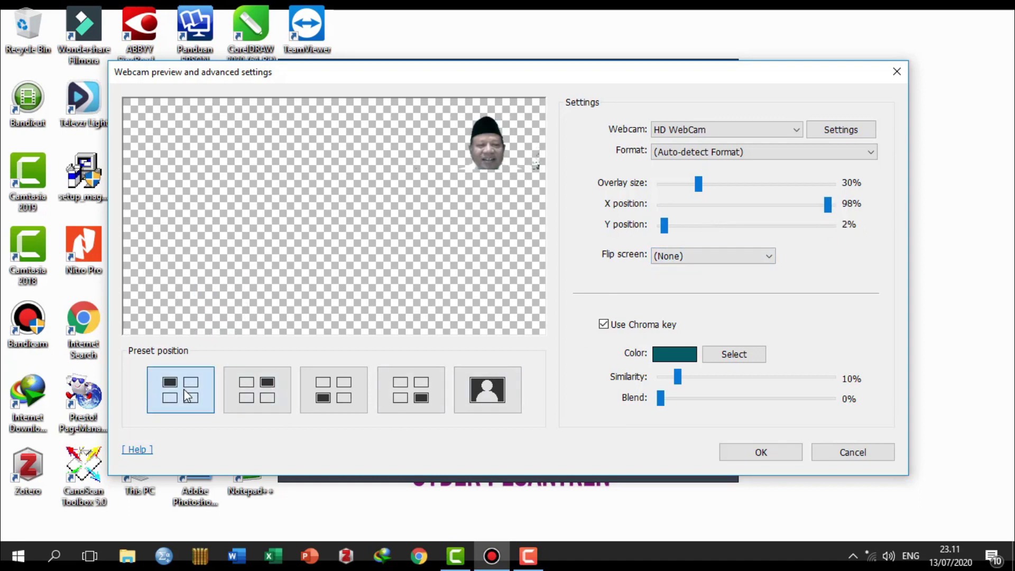
pyautogui.click(428, 395)
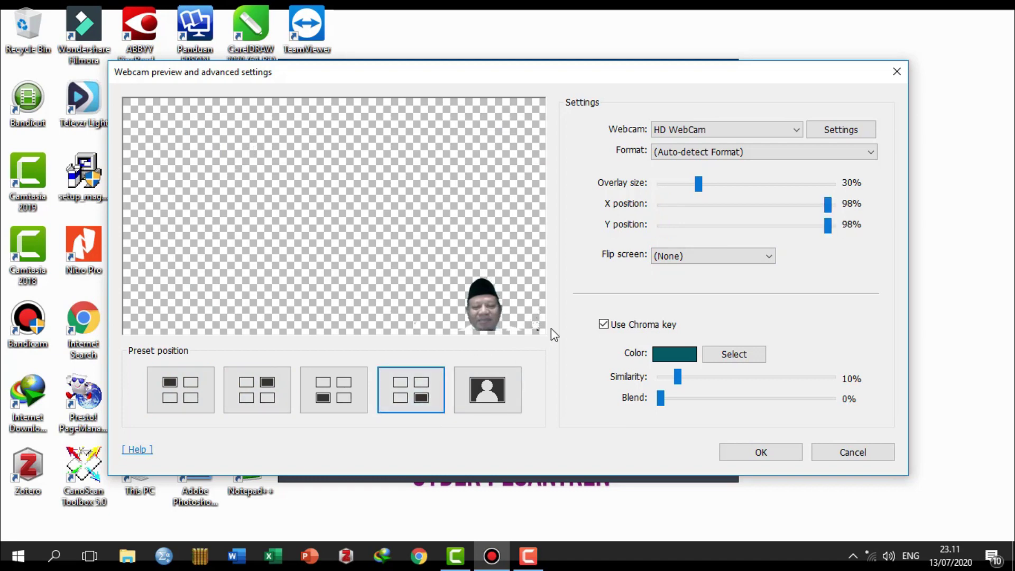
pyautogui.click(484, 390)
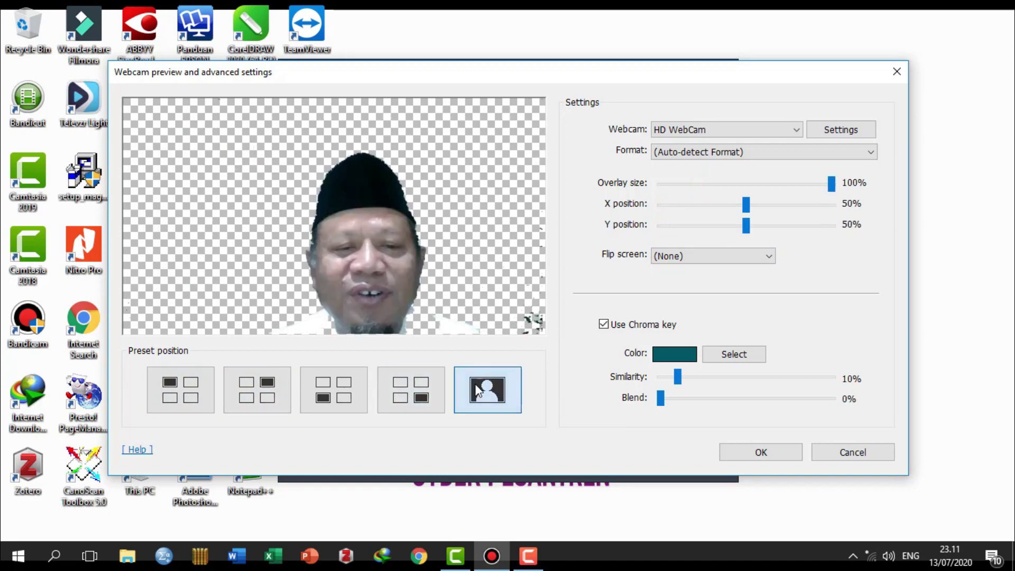
pyautogui.click(406, 383)
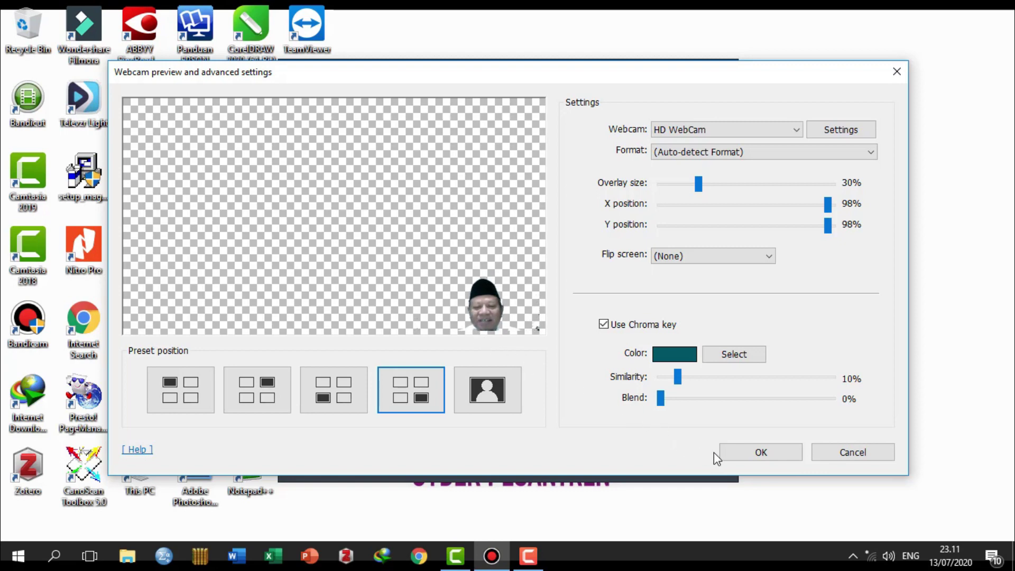
pyautogui.click(744, 453)
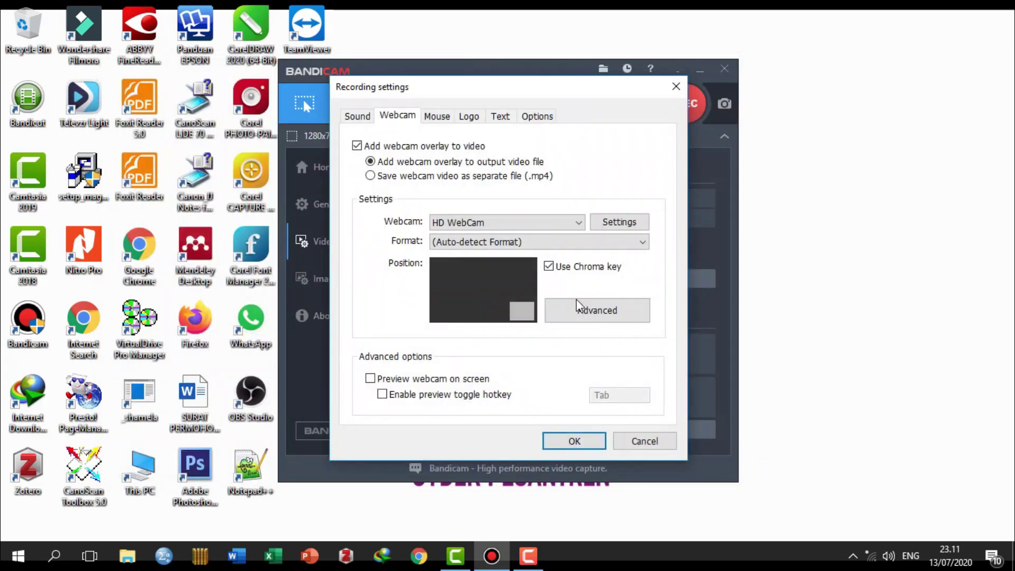
# Enable the mouse highlight effect in the mouse recording settings and test the click effect in the preview.
pyautogui.click(438, 116)
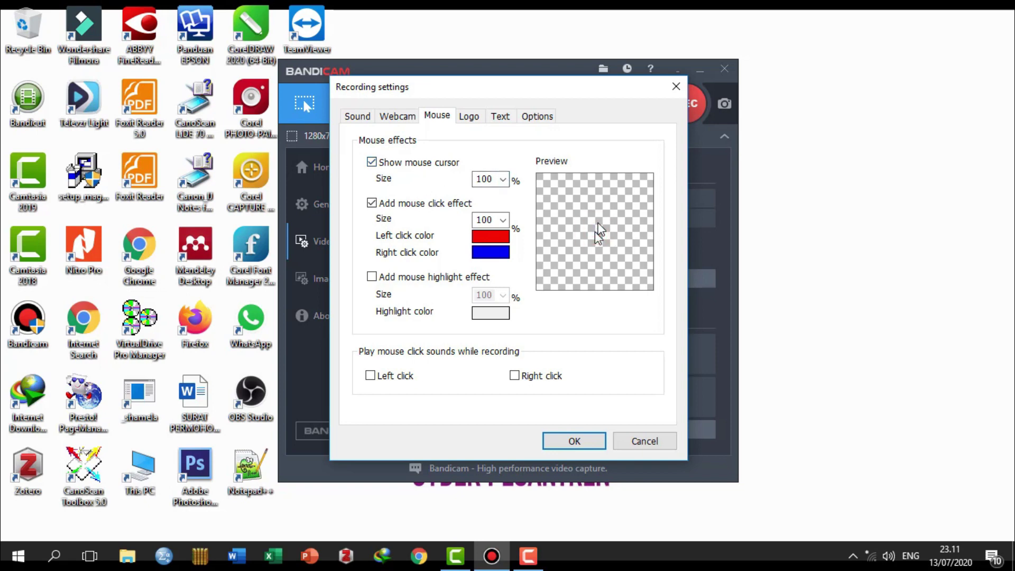
pyautogui.click(595, 232)
pyautogui.click(372, 277)
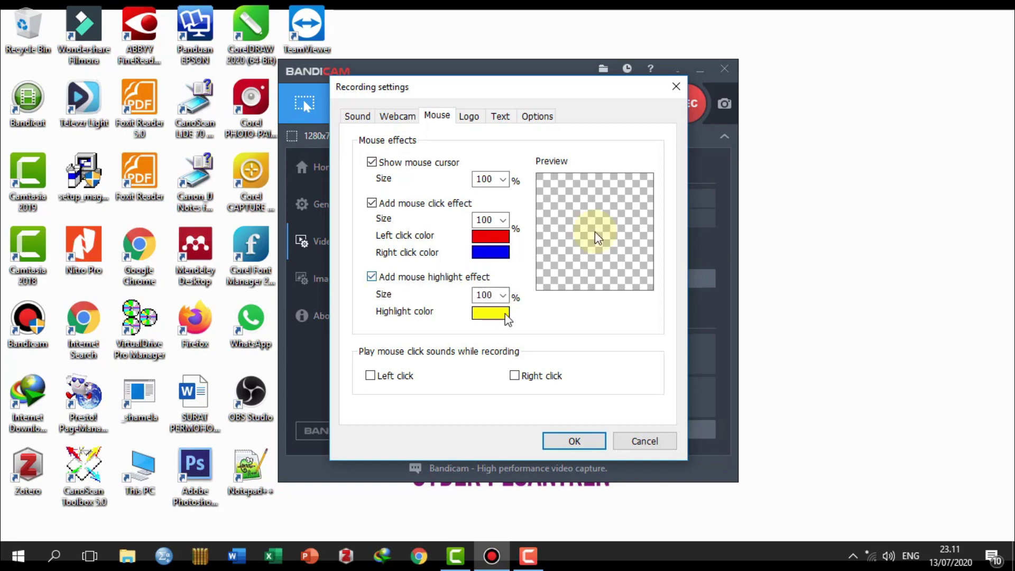
pyautogui.click(597, 230)
# Set the sizes of the mouse highlight effect, click effect and cursor to 70% each.
pyautogui.click(503, 297)
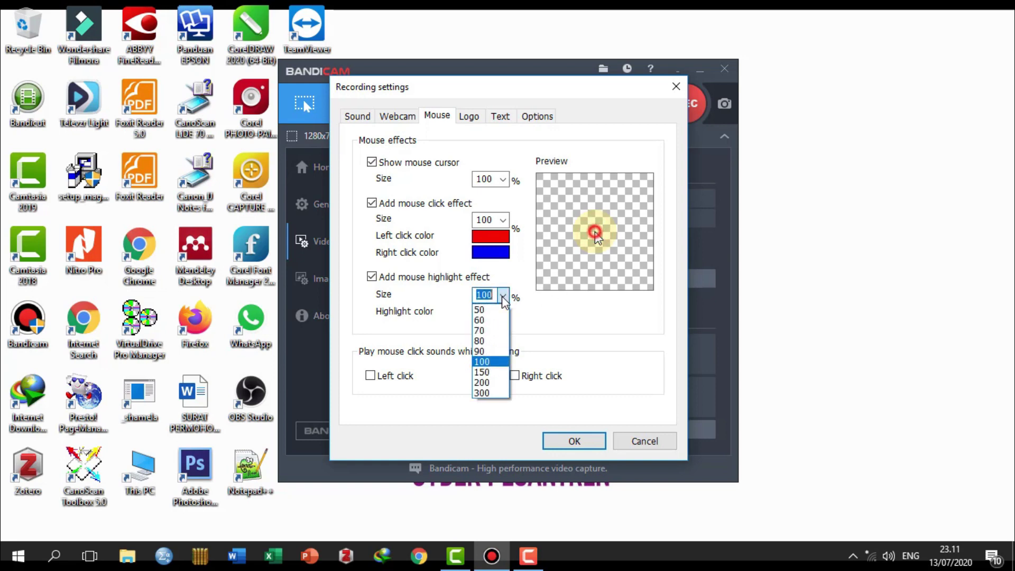
pyautogui.click(496, 329)
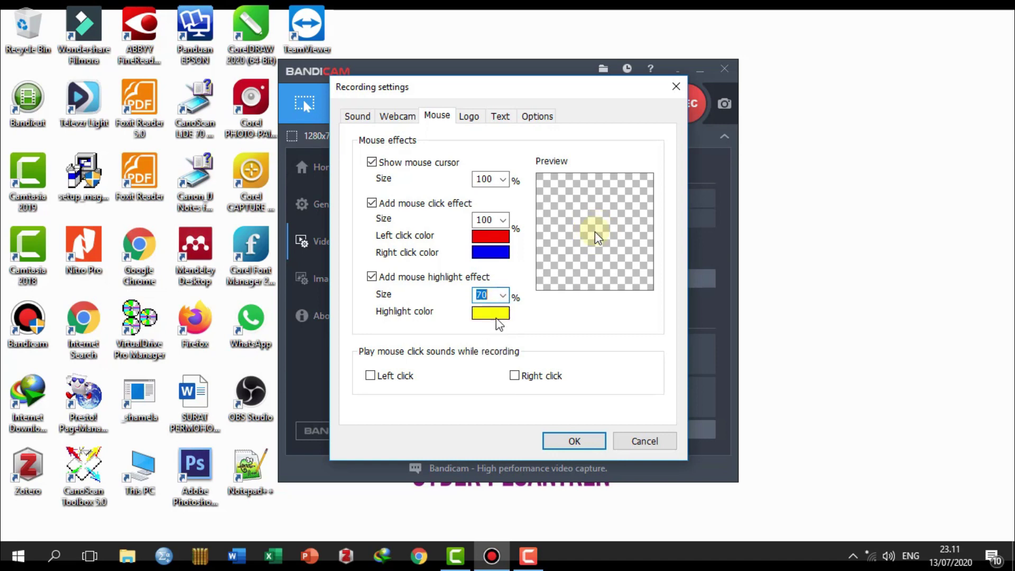
pyautogui.click(503, 220)
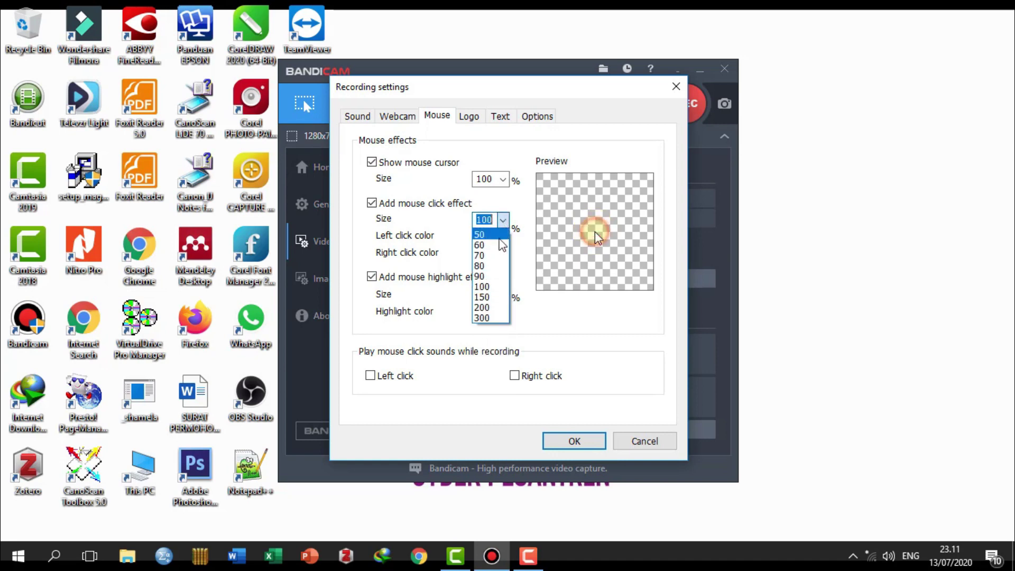
pyautogui.click(497, 256)
pyautogui.click(504, 180)
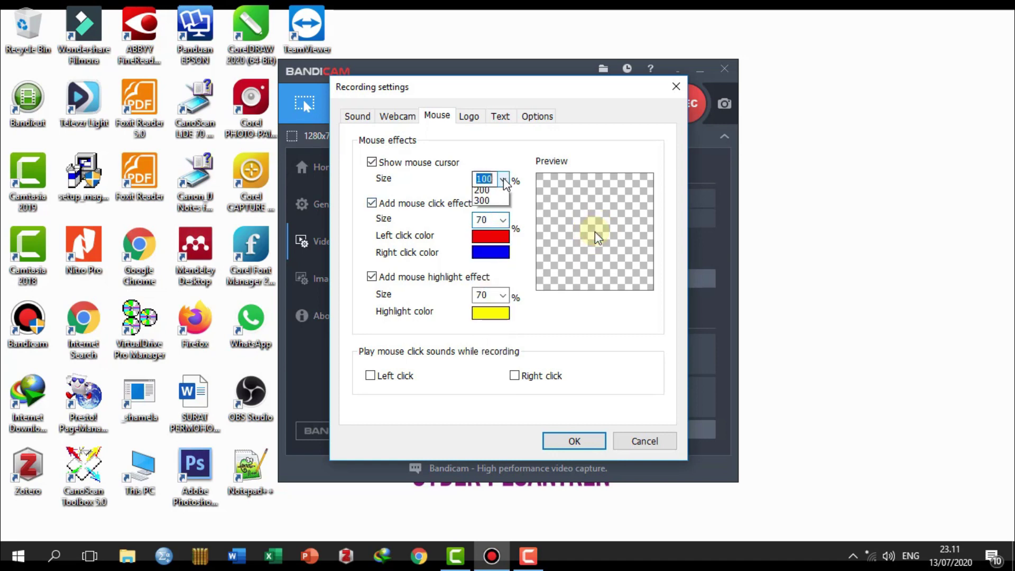
pyautogui.click(490, 212)
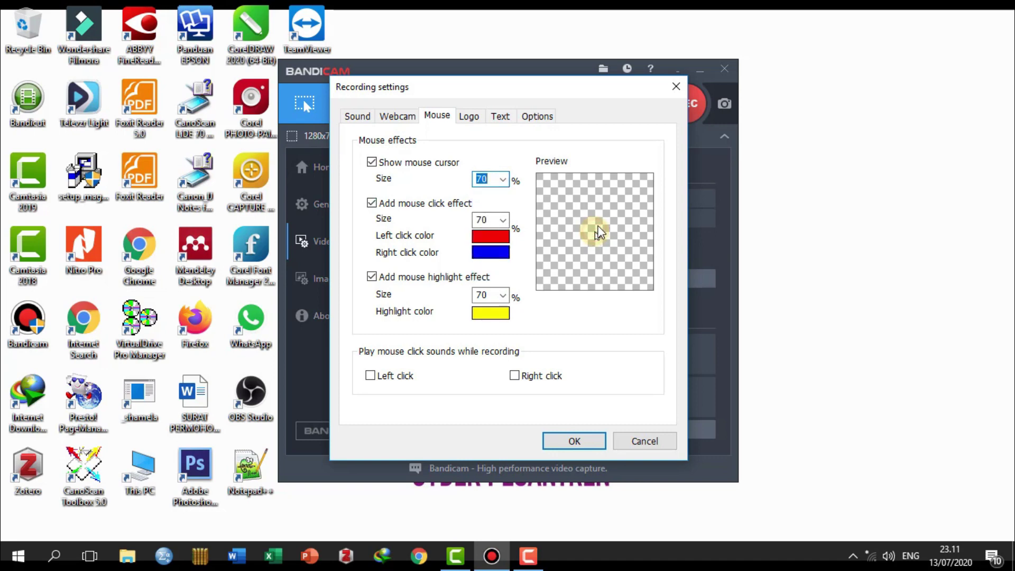
# Enable sounds for left and right mouse clicks while recording, and raise the opacity of the logo overlay.
pyautogui.click(373, 376)
pyautogui.click(515, 376)
pyautogui.click(468, 120)
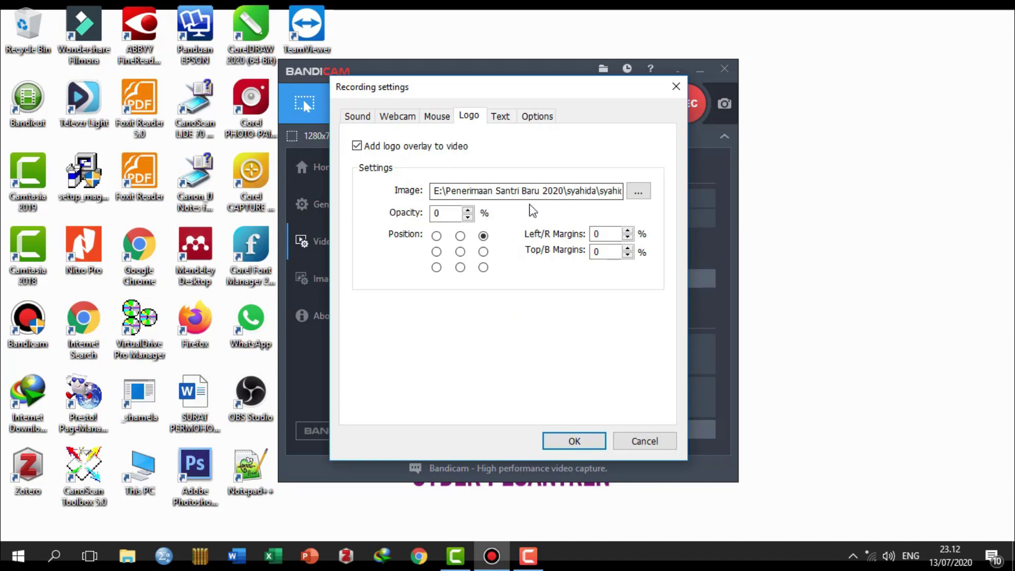
pyautogui.click(467, 210)
# Review the text overlay and the recording priority options, and apply the recording settings.
pyautogui.click(502, 118)
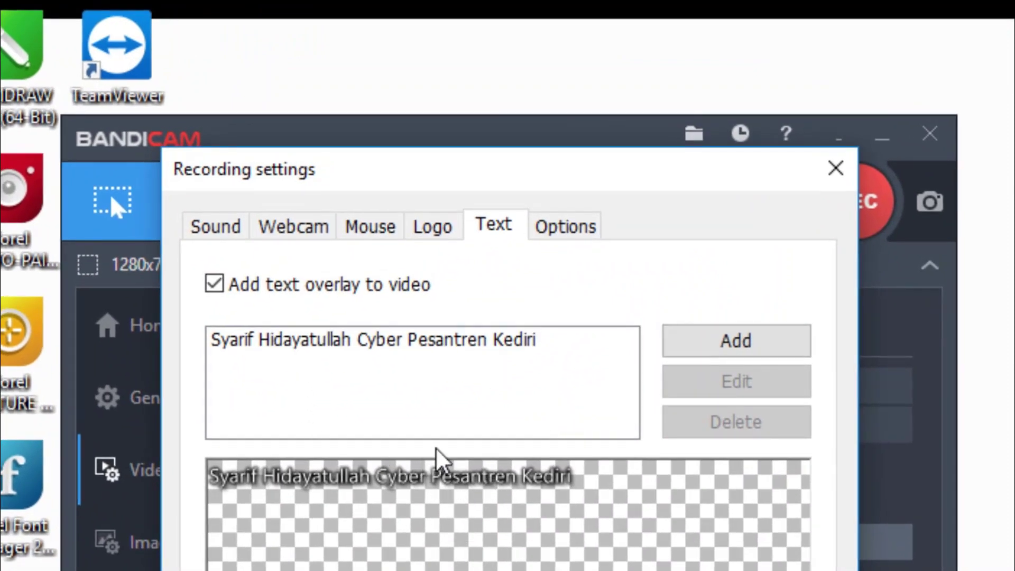
pyautogui.click(565, 227)
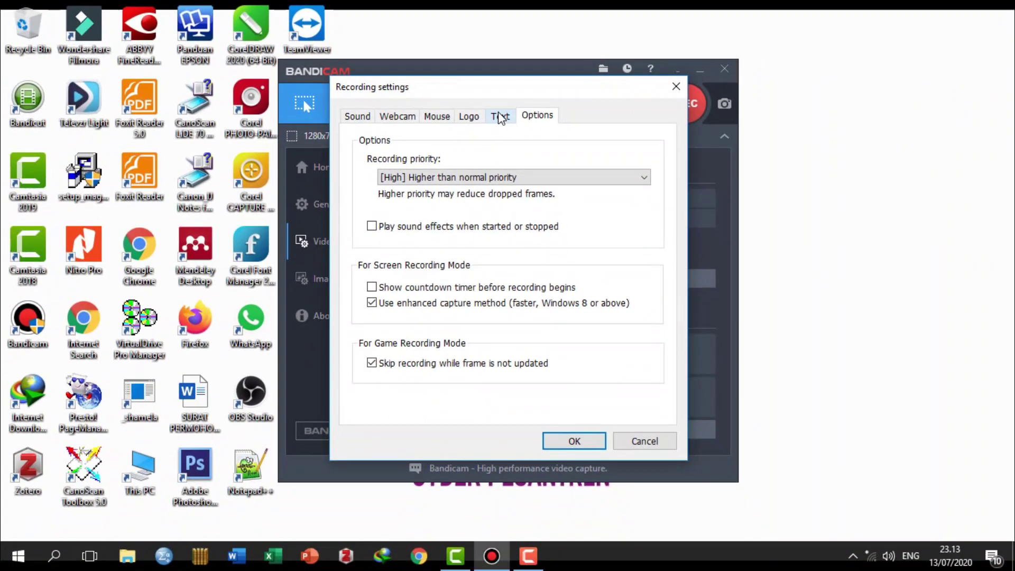
pyautogui.click(481, 225)
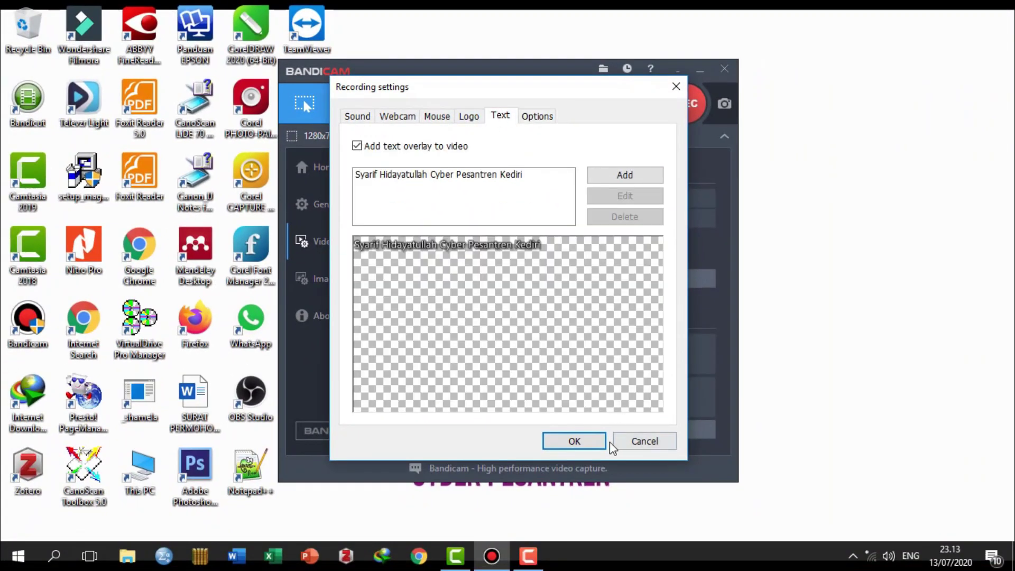
pyautogui.click(586, 443)
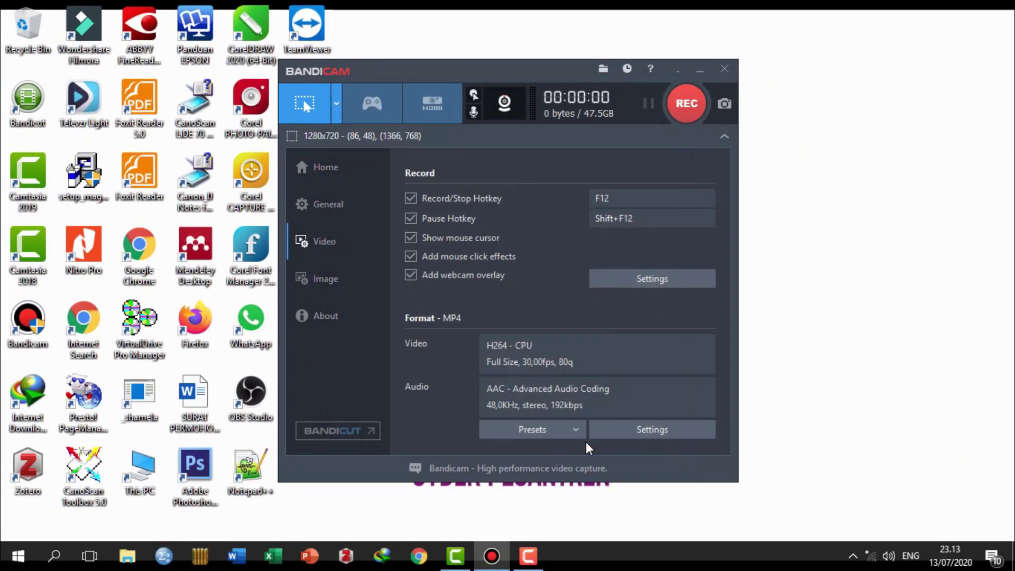
# Review the image capture settings, the version and licence information, and the general options with the output folder.
pyautogui.click(335, 278)
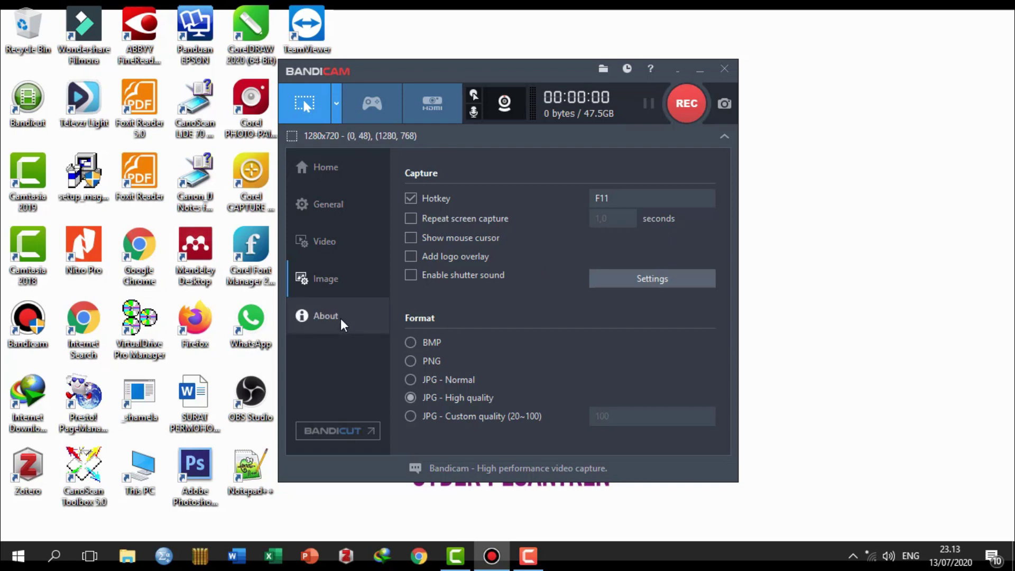
pyautogui.click(325, 316)
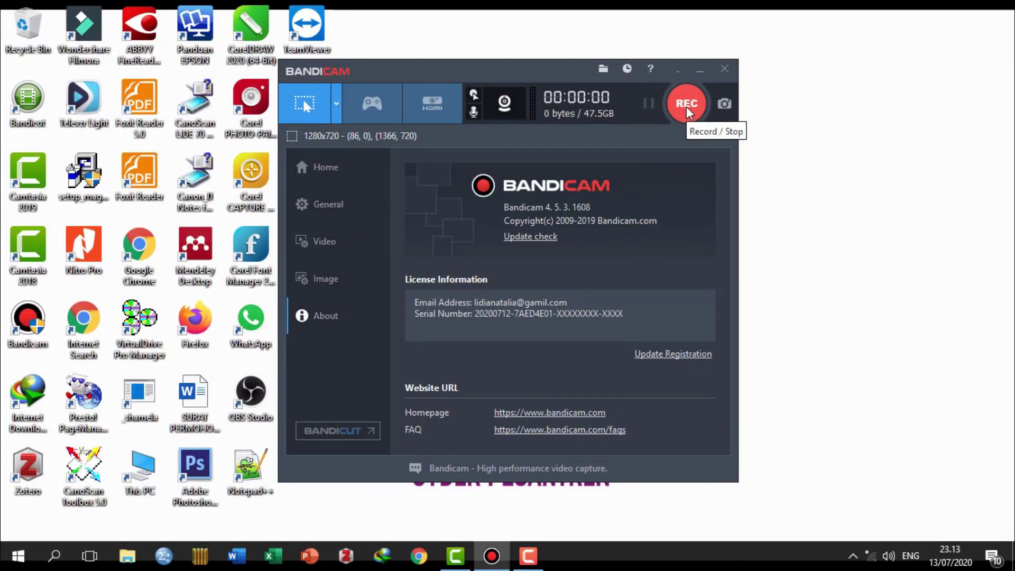
pyautogui.click(335, 199)
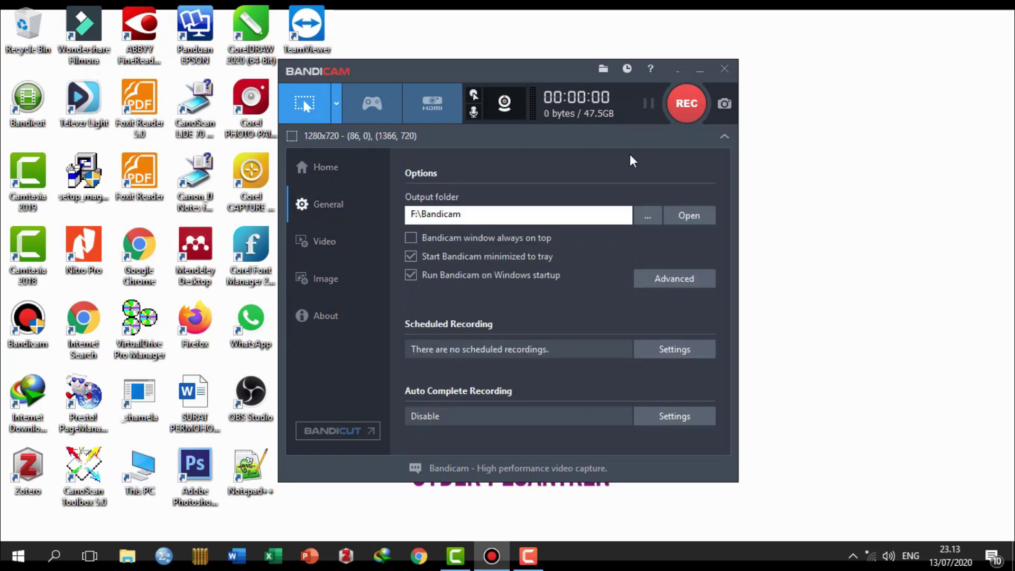
# Record a short test video of the desktop with the recorder window minimized, and stop the recording after restoring the window.
pyautogui.click(688, 103)
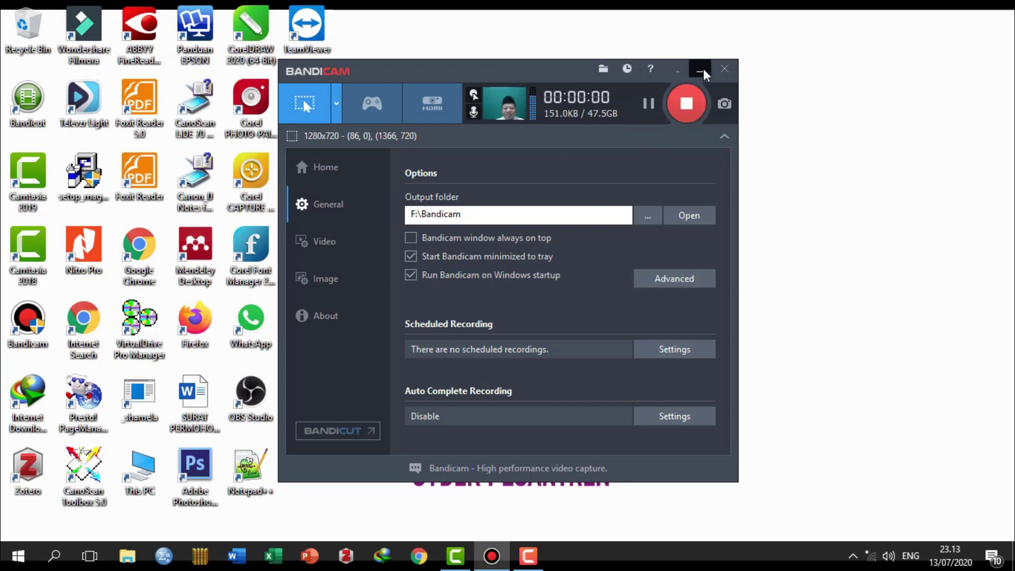
pyautogui.click(701, 68)
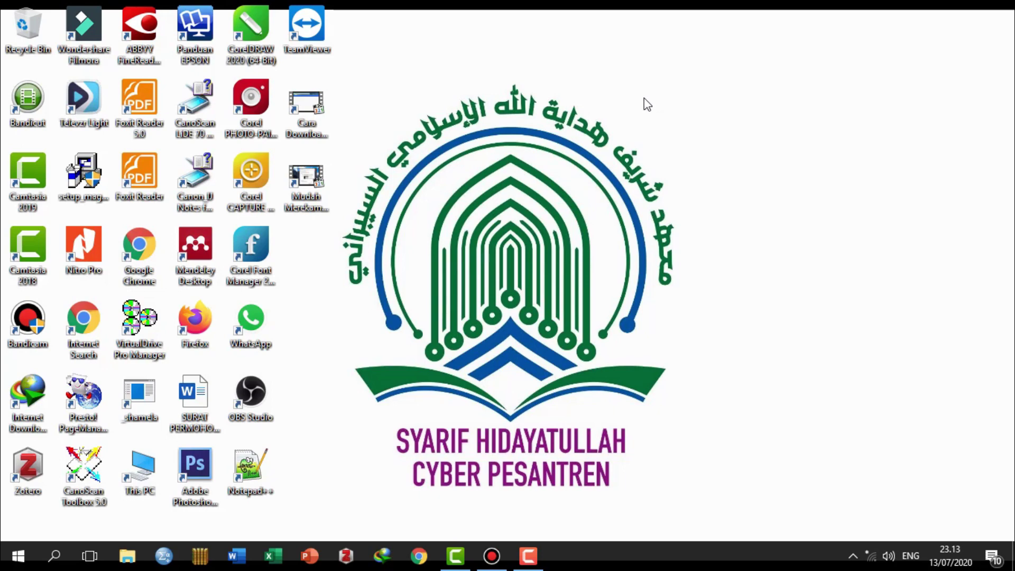
pyautogui.click(490, 557)
pyautogui.click(699, 103)
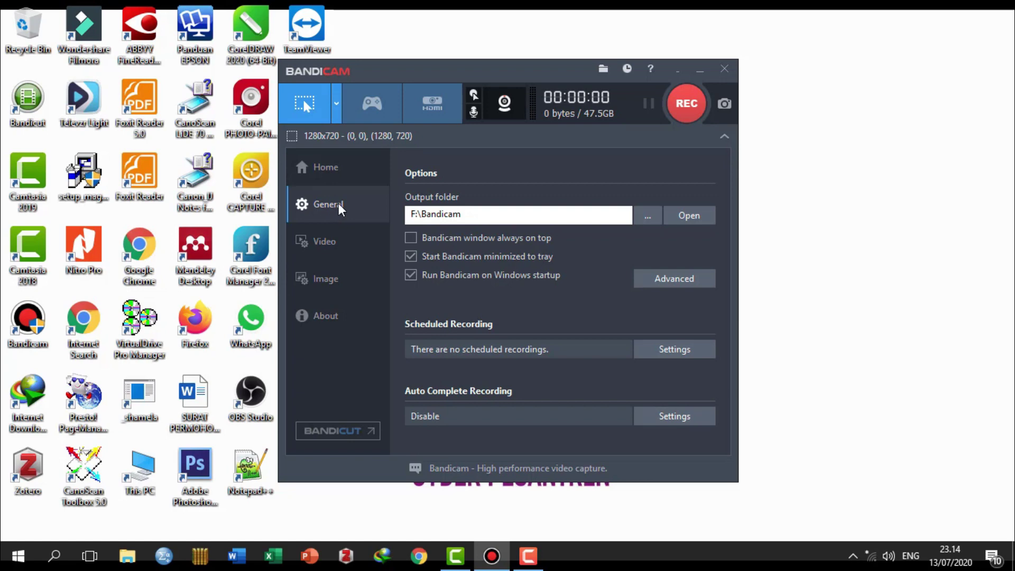
pyautogui.click(337, 178)
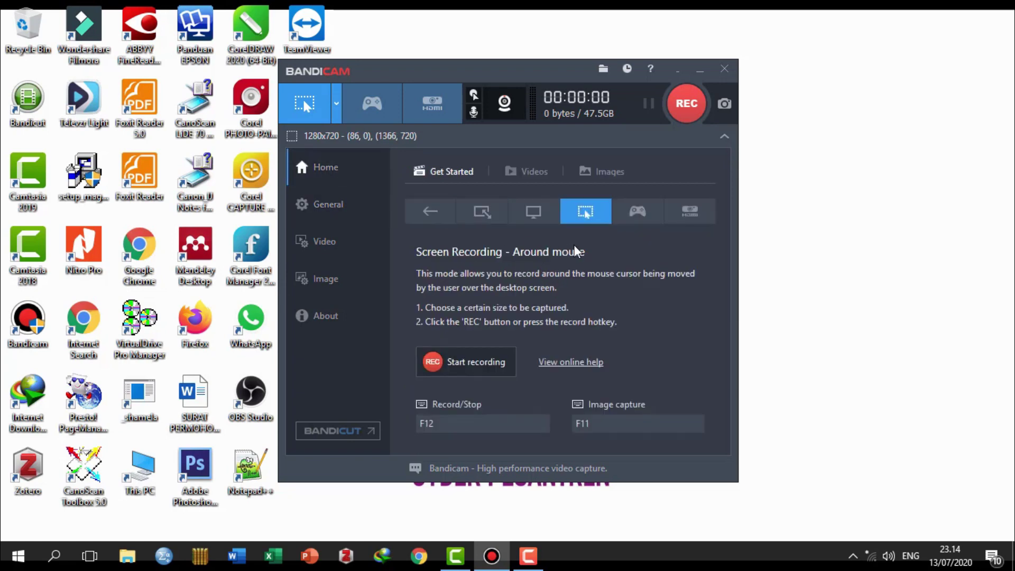
pyautogui.click(535, 171)
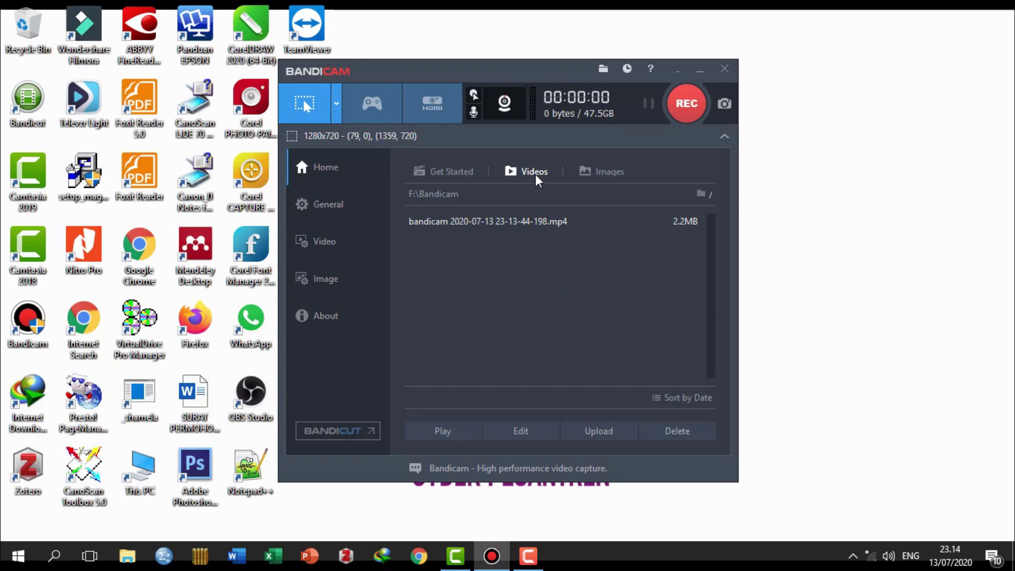
pyautogui.click(480, 222)
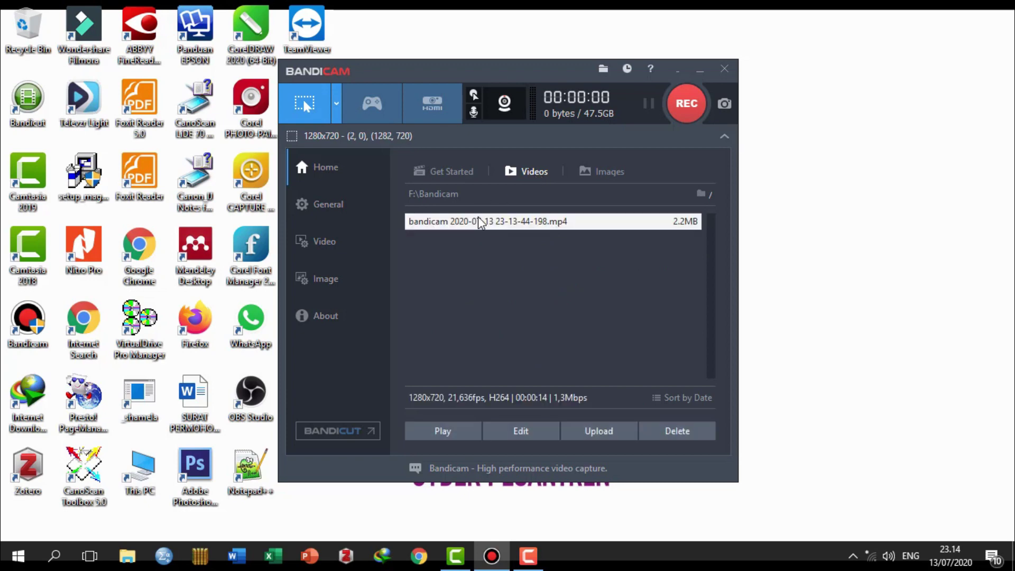
pyautogui.click(458, 437)
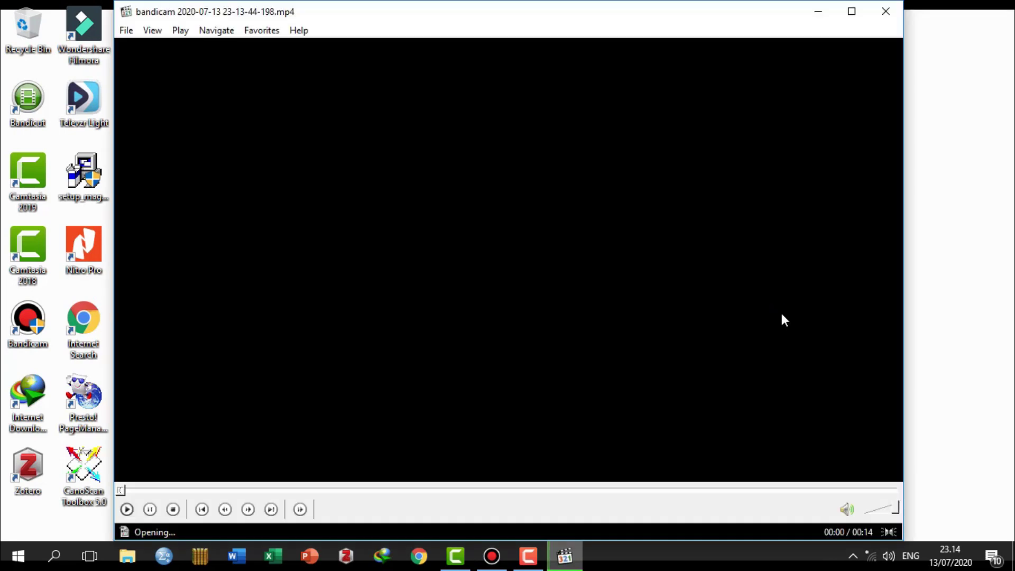